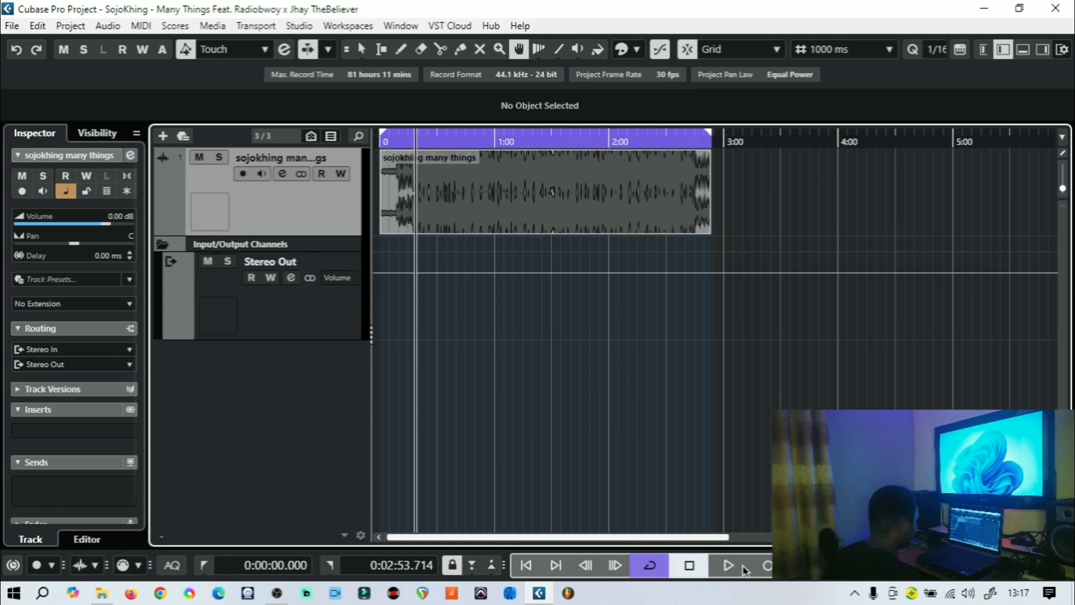
Select the Stereo Out channel and audition the mix from around the 0:45 mark, then stop playback
{"action": "left_click", "coordinate": [728, 565]}
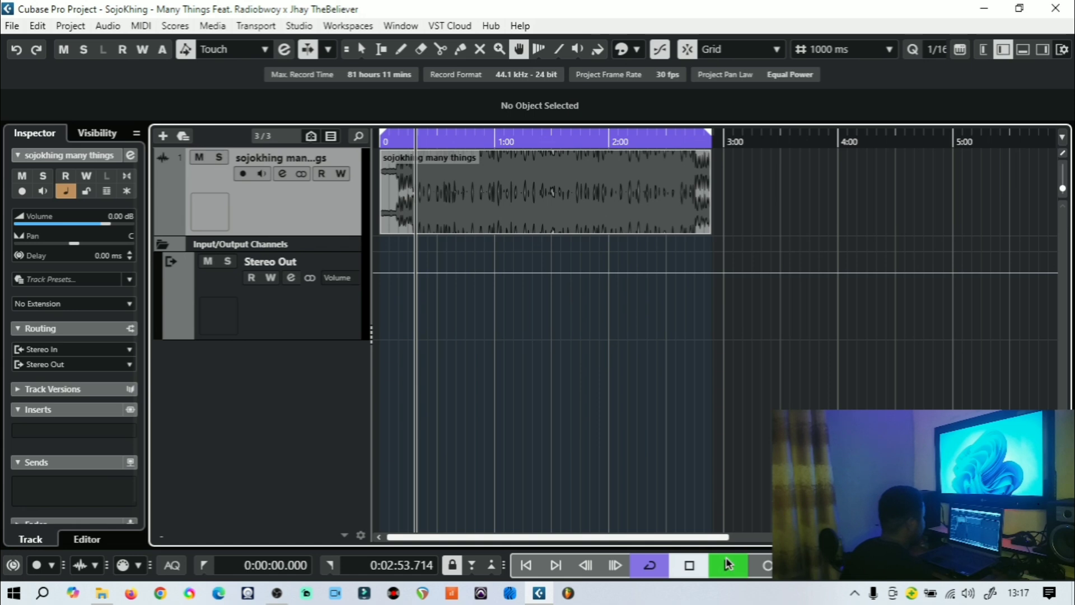
{"action": "left_click", "coordinate": [306, 320]}
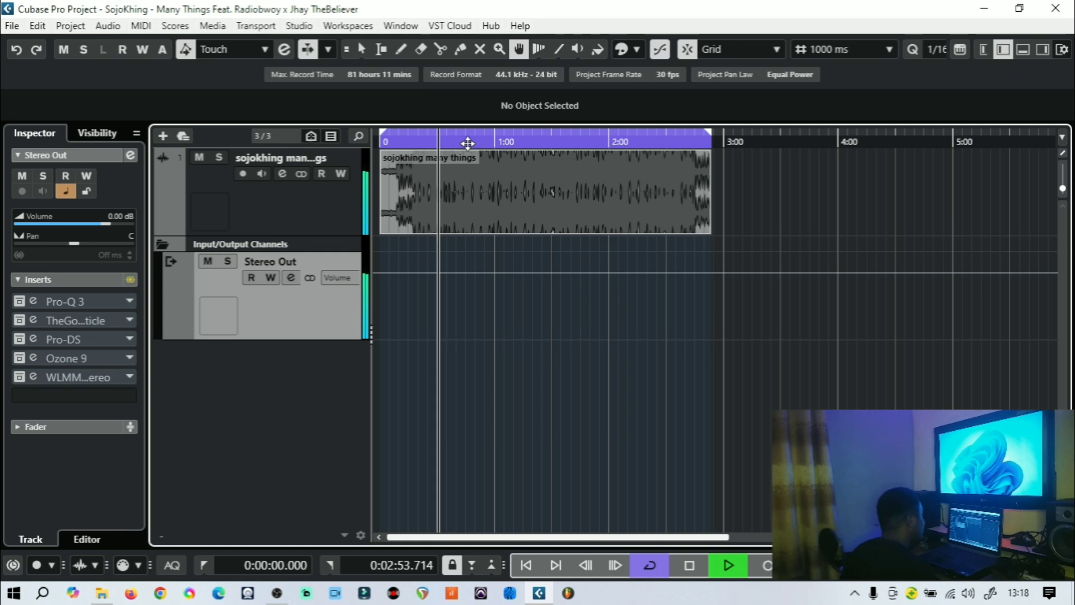
{"action": "left_click", "coordinate": [466, 142]}
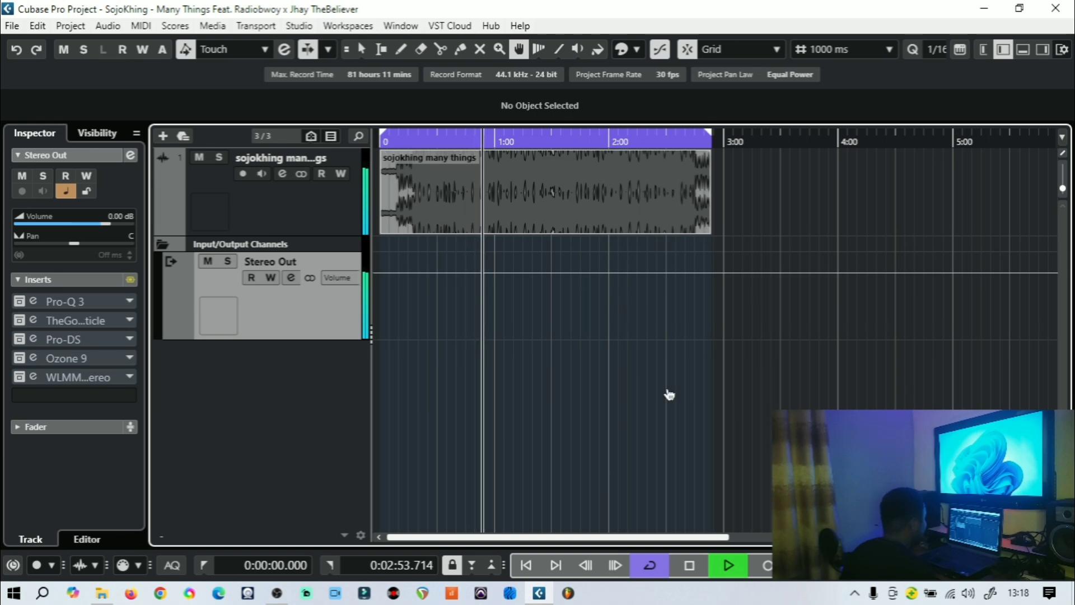
{"action": "left_click", "coordinate": [690, 567]}
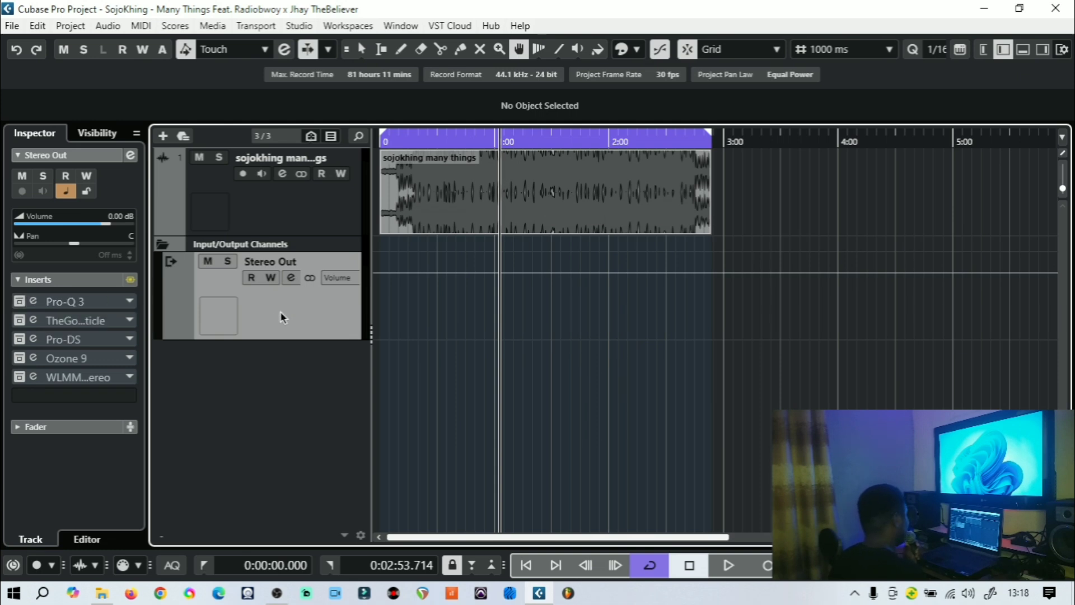
Open the Pro-Q 3 insert on the Stereo Out channel and reposition its plug-in window
{"action": "left_click", "coordinate": [29, 303]}
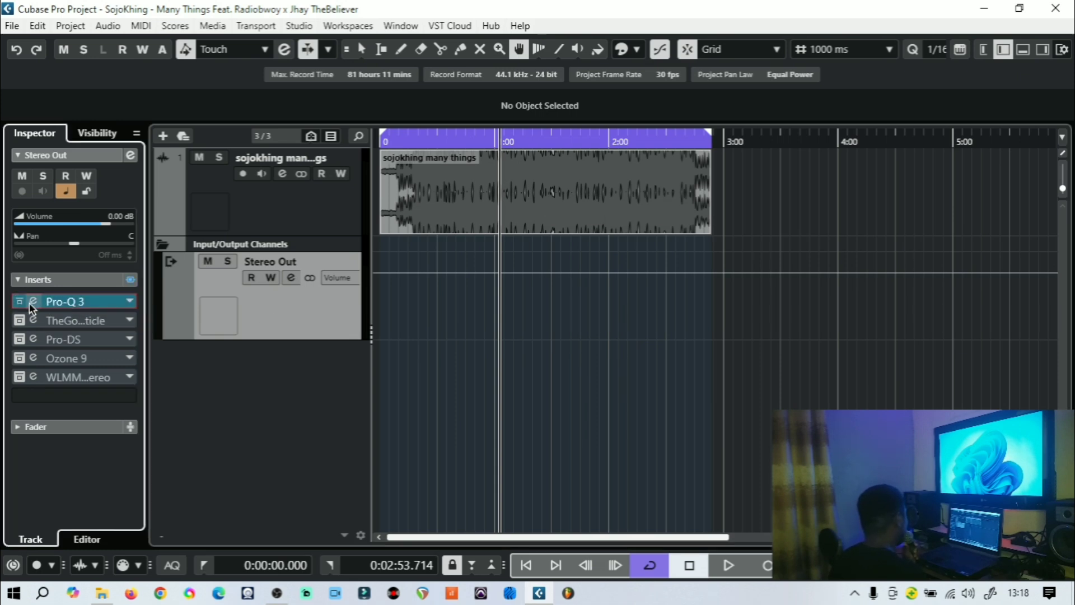
{"action": "left_click", "coordinate": [33, 304]}
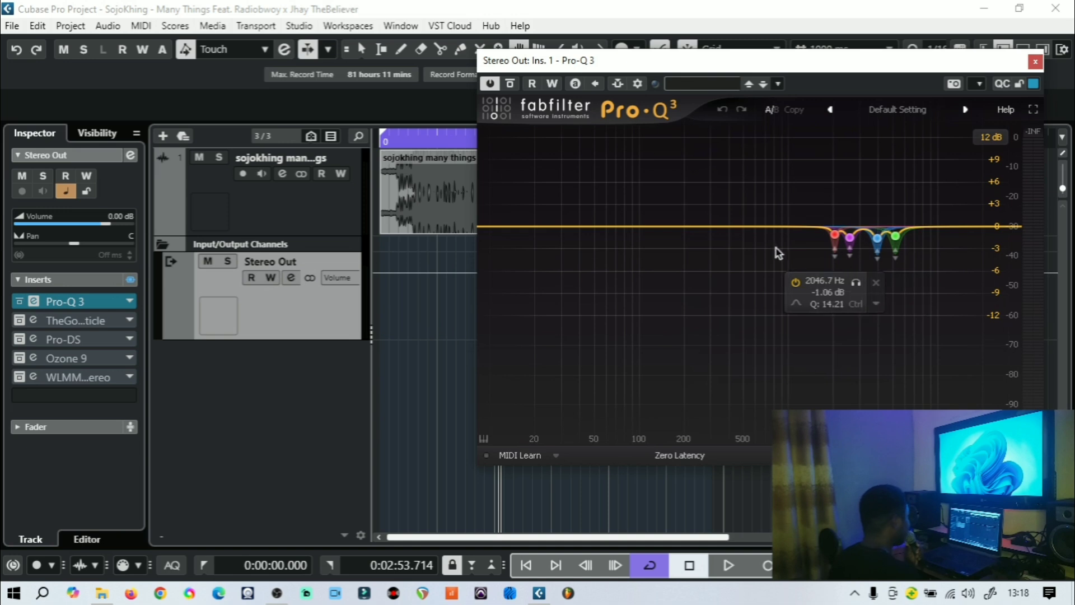
{"action": "left_click_drag", "start_coordinate": [566, 65], "coordinate": [283, 227]}
{"action": "left_click", "coordinate": [528, 140]}
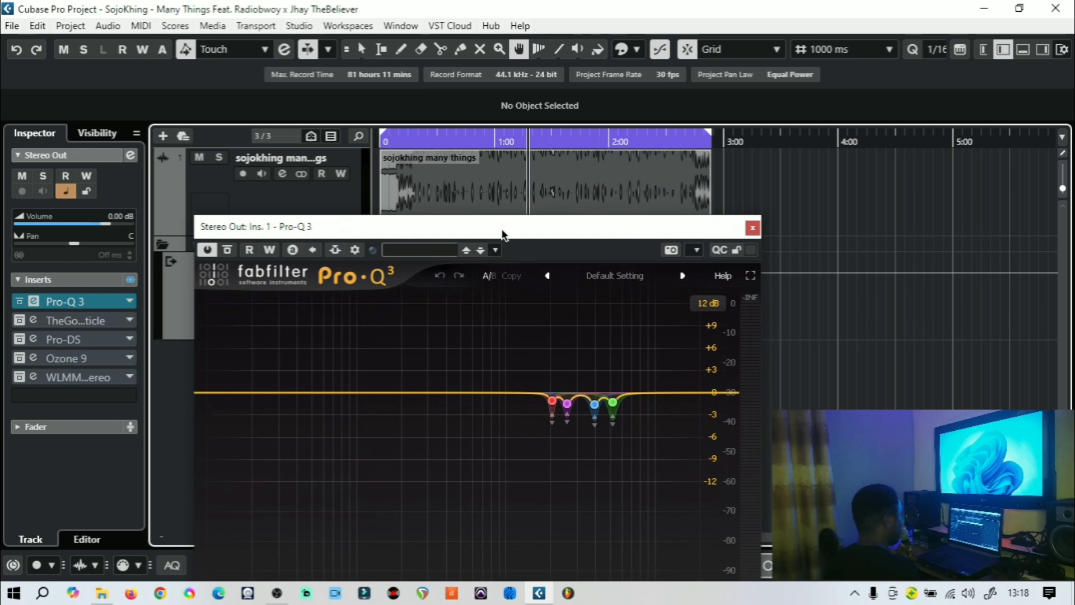
{"action": "left_click_drag", "start_coordinate": [503, 234], "coordinate": [840, 36]}
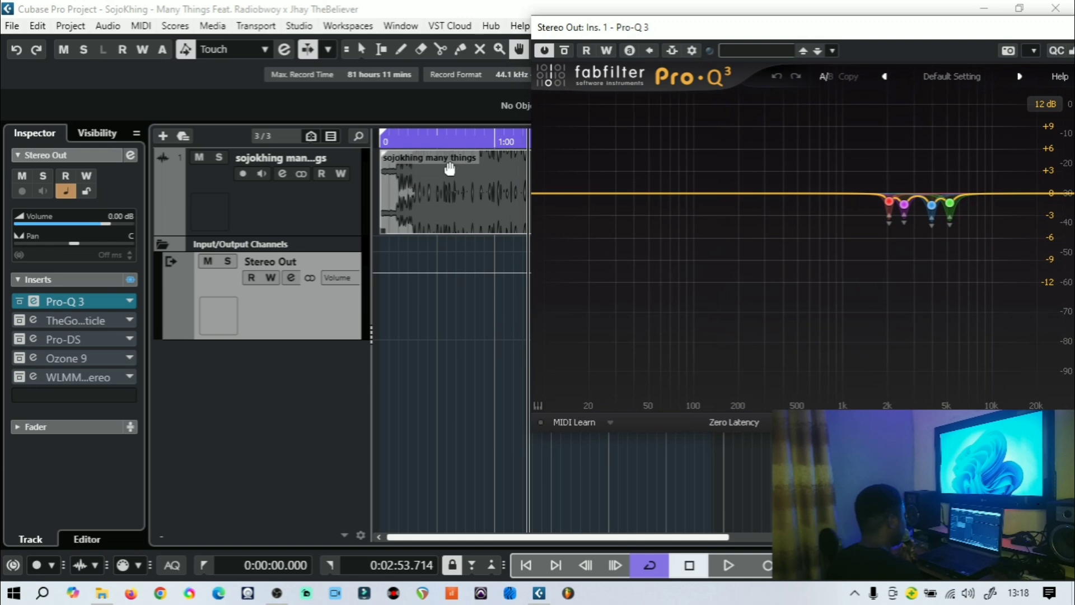
Play the mix from about 0:40 and inspect the Pro-Q 3 analyzer and its cut bands
{"action": "left_click", "coordinate": [425, 141]}
{"action": "left_click", "coordinate": [722, 566]}
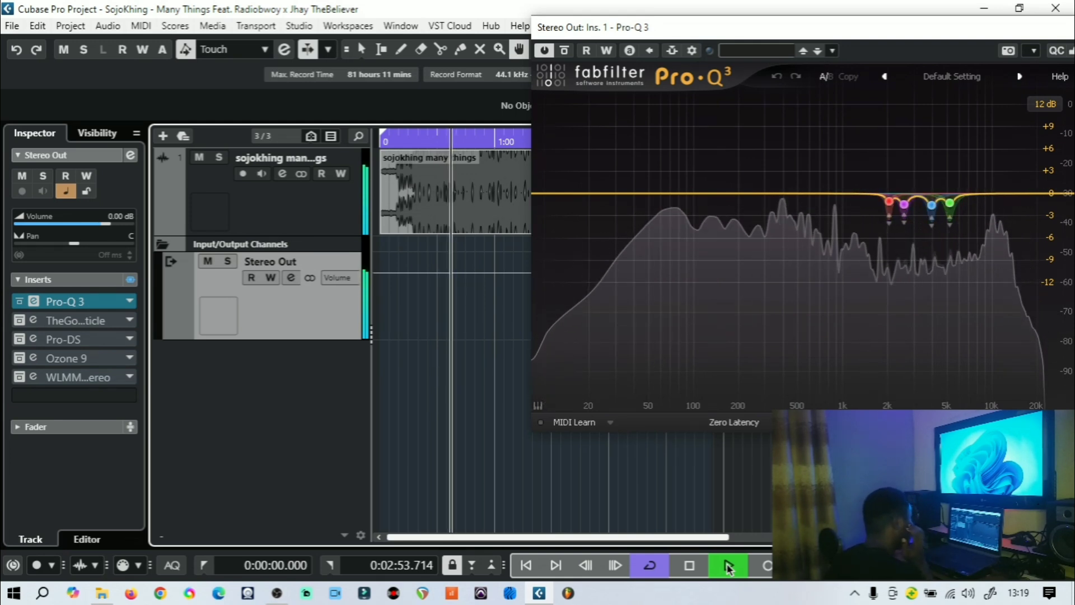
{"action": "left_click_drag", "start_coordinate": [695, 25], "coordinate": [394, 118]}
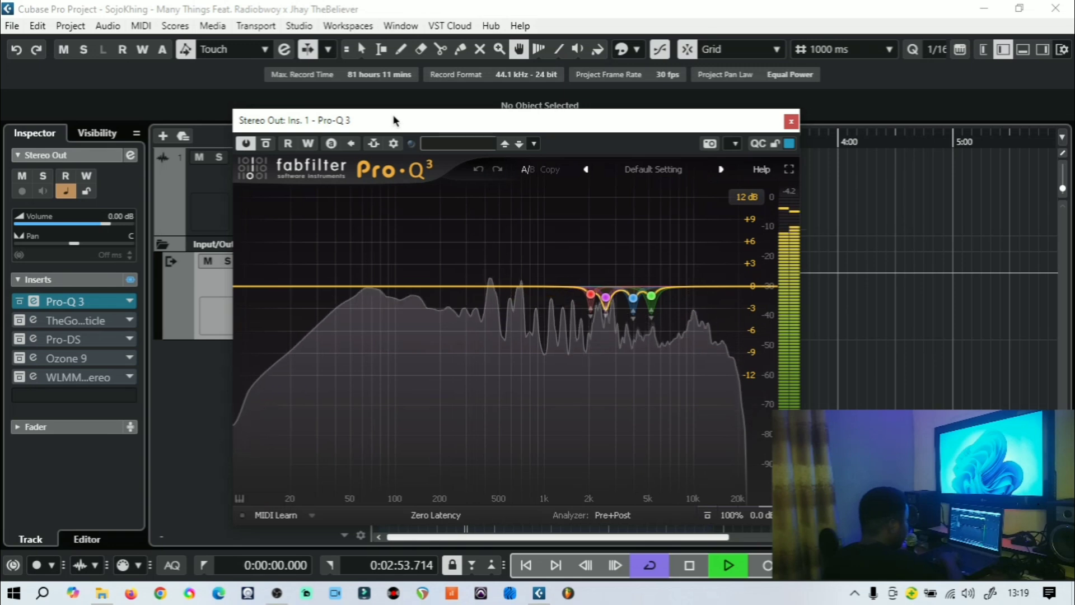
{"action": "key", "text": "space"}
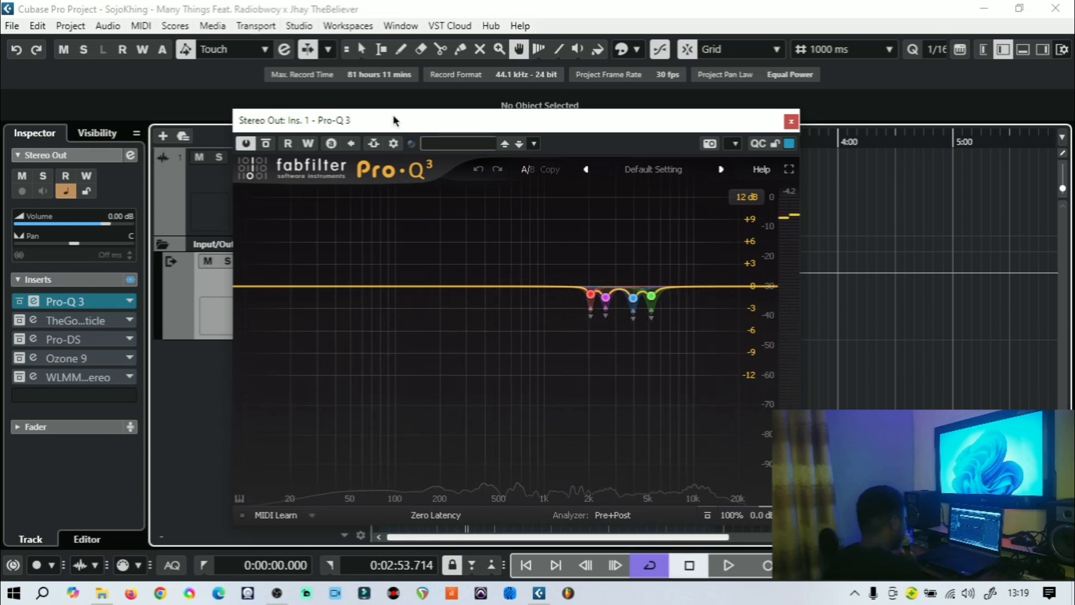
{"action": "mouse_move", "coordinate": [640, 288]}
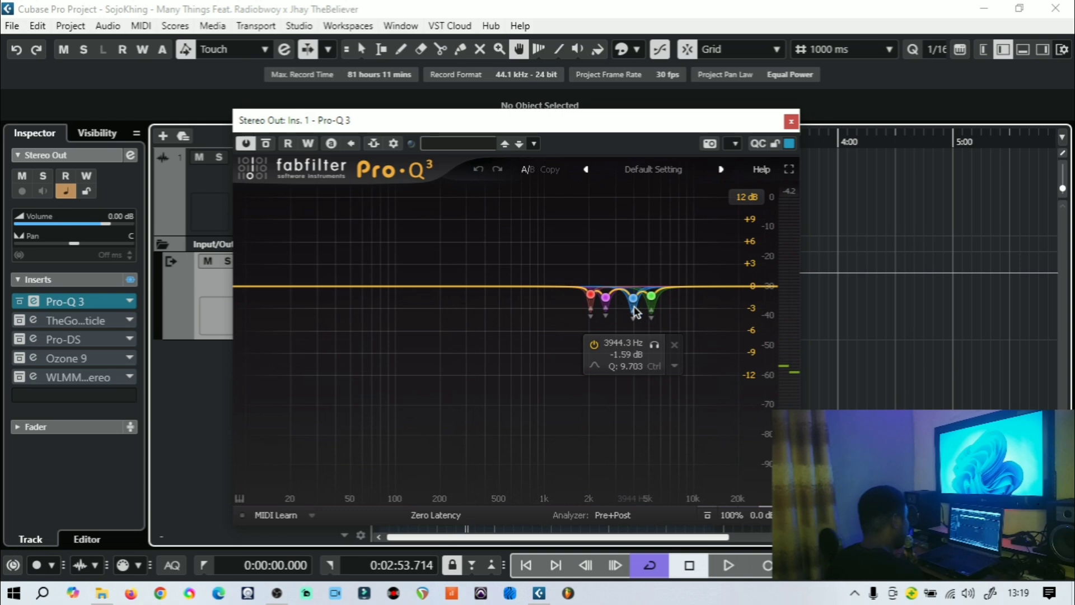
{"action": "mouse_move", "coordinate": [593, 311]}
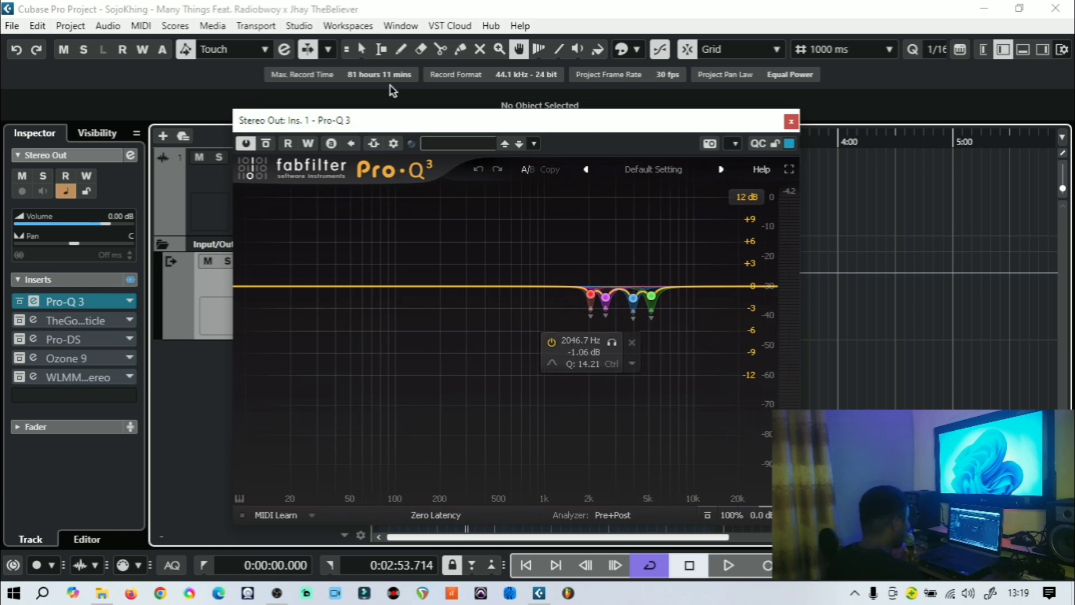
Restart playback from about 1:00 and solo, then unsolo, the red Pro-Q 3 band near 2.6 kHz
{"action": "left_click_drag", "start_coordinate": [359, 120], "coordinate": [454, 163]}
{"action": "left_click", "coordinate": [498, 139]}
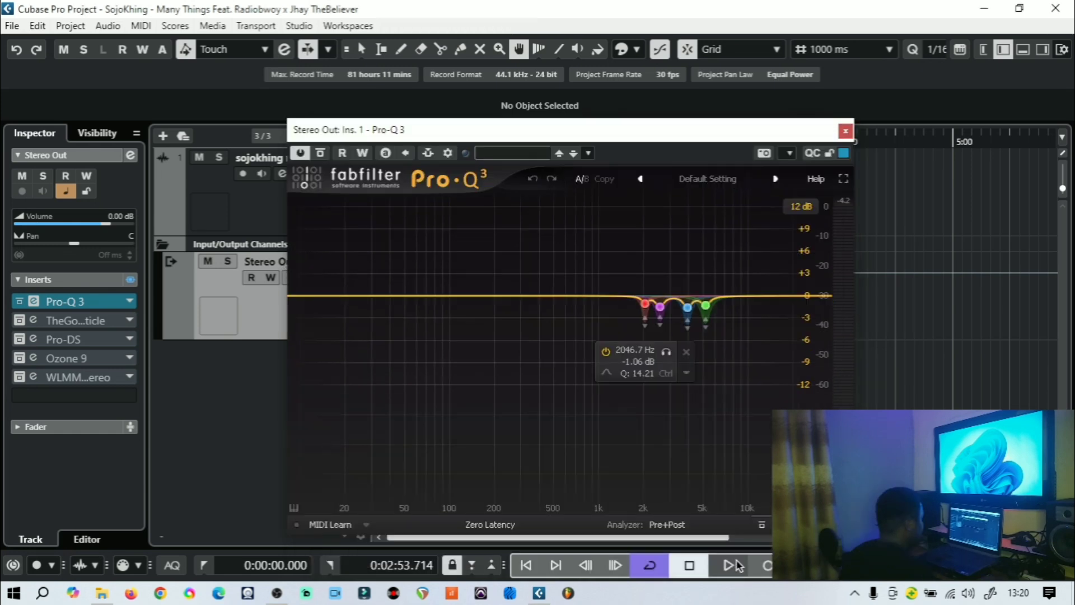
{"action": "left_click", "coordinate": [731, 566]}
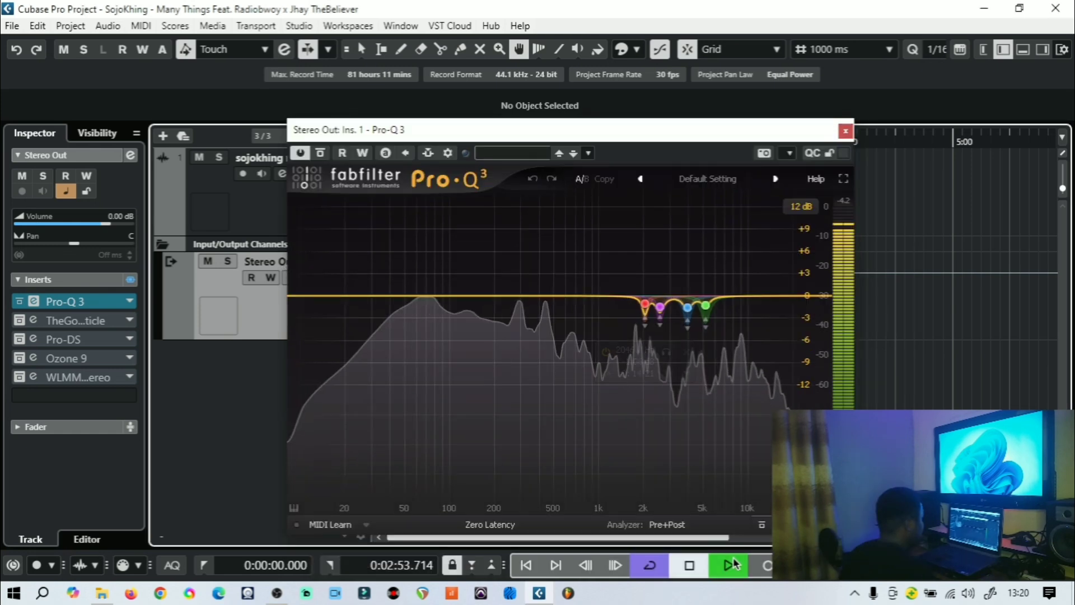
{"action": "left_click", "coordinate": [655, 303]}
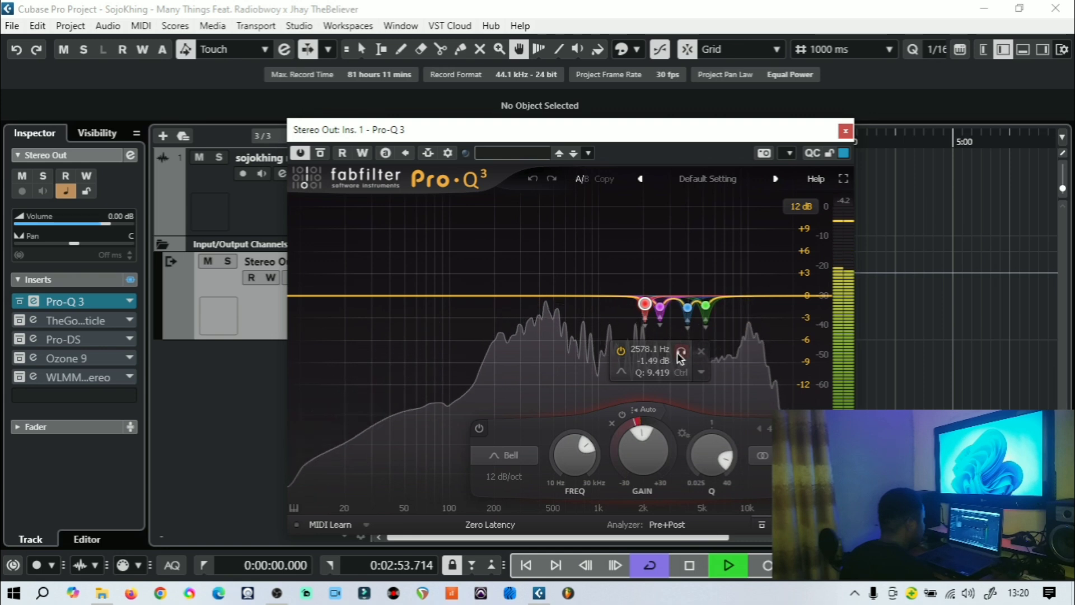
{"action": "left_click", "coordinate": [682, 353]}
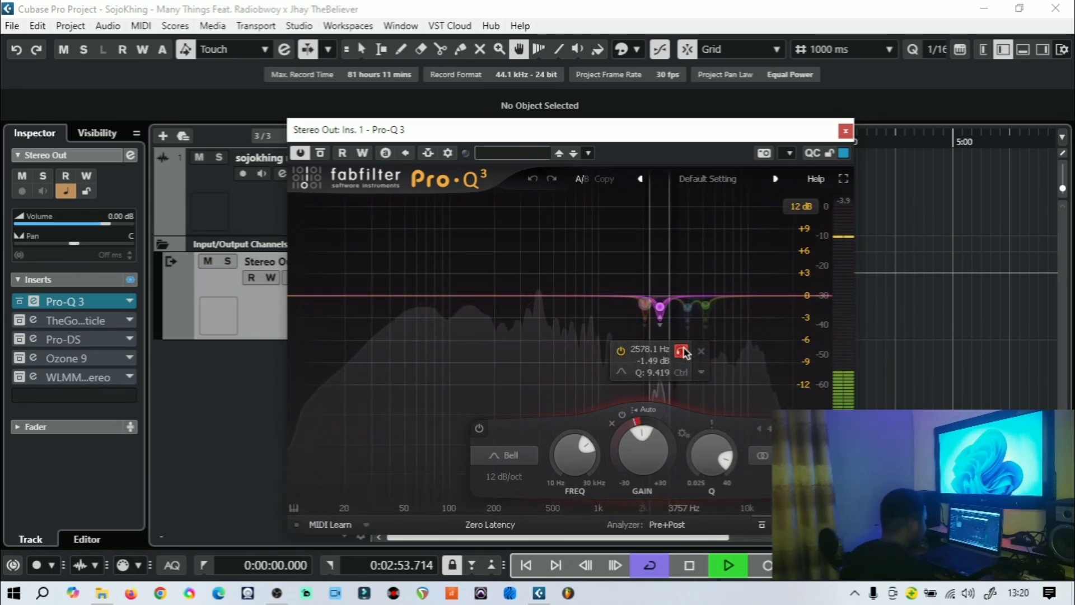
{"action": "left_click", "coordinate": [682, 352]}
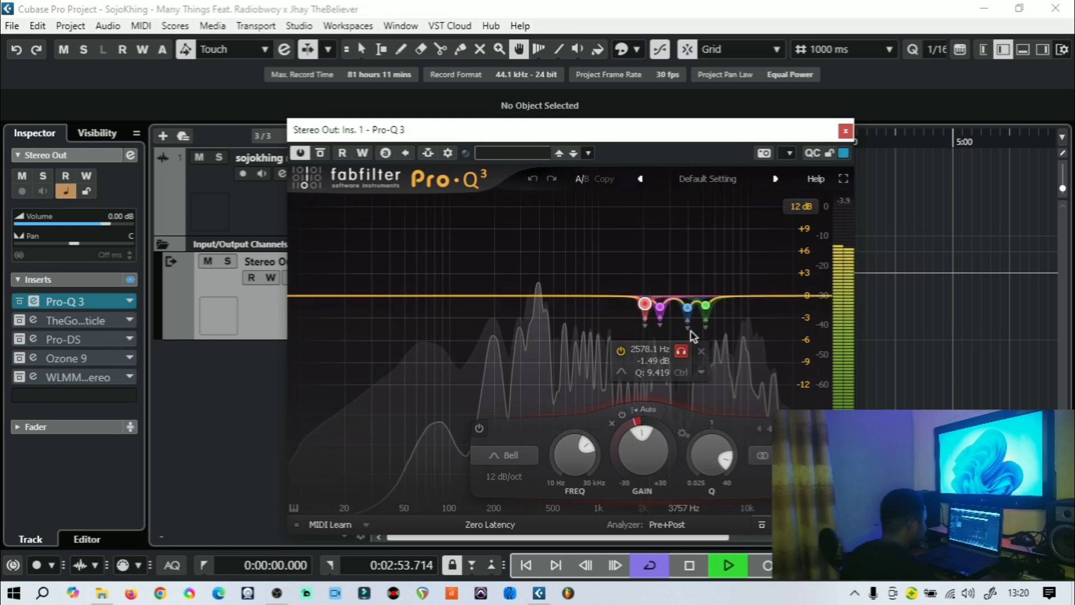
Solo and unsolo the blue band near 5.2 kHz, then close Pro-Q 3 and stop playback
{"action": "left_click", "coordinate": [688, 307]}
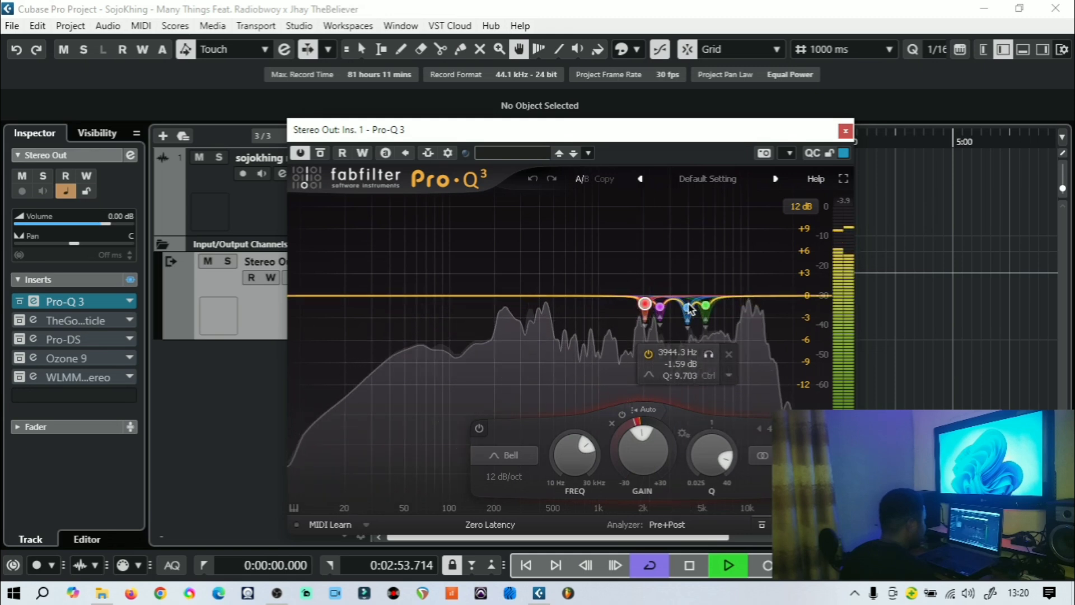
{"action": "left_click", "coordinate": [728, 354]}
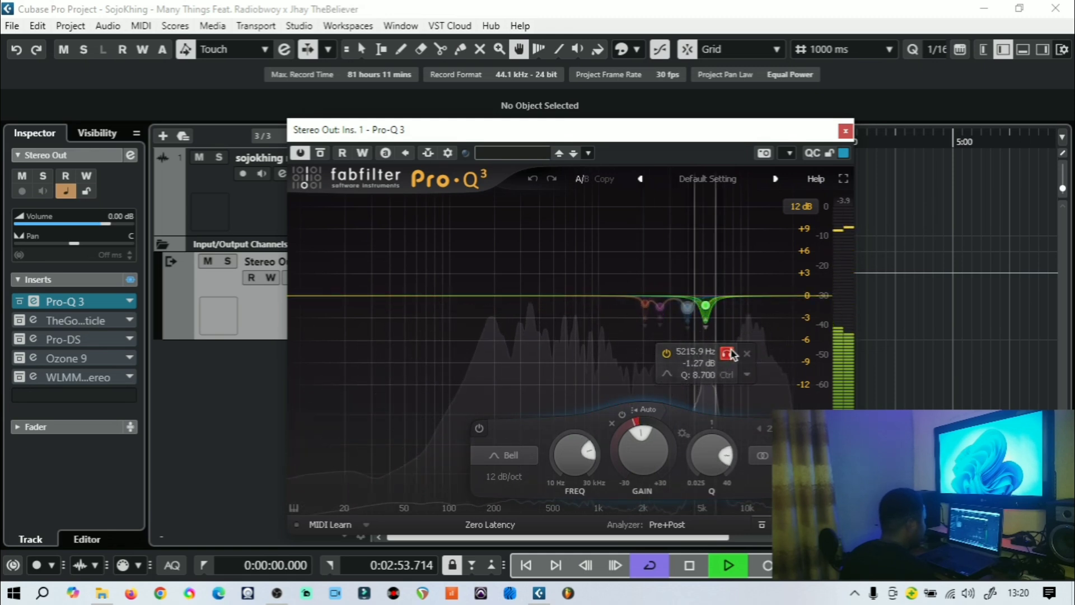
{"action": "left_click", "coordinate": [731, 354]}
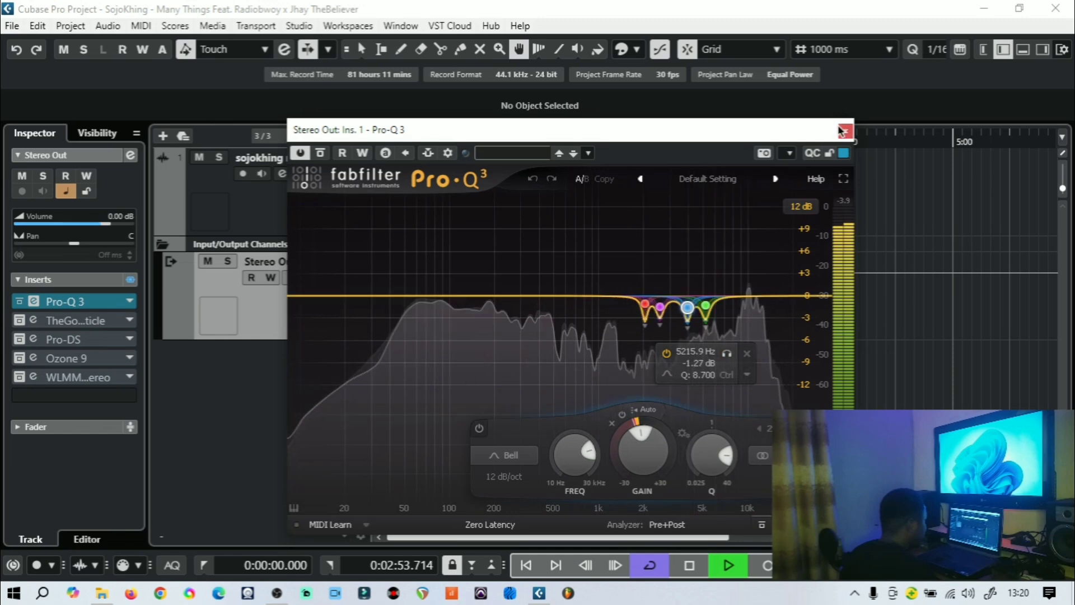
{"action": "left_click", "coordinate": [844, 131]}
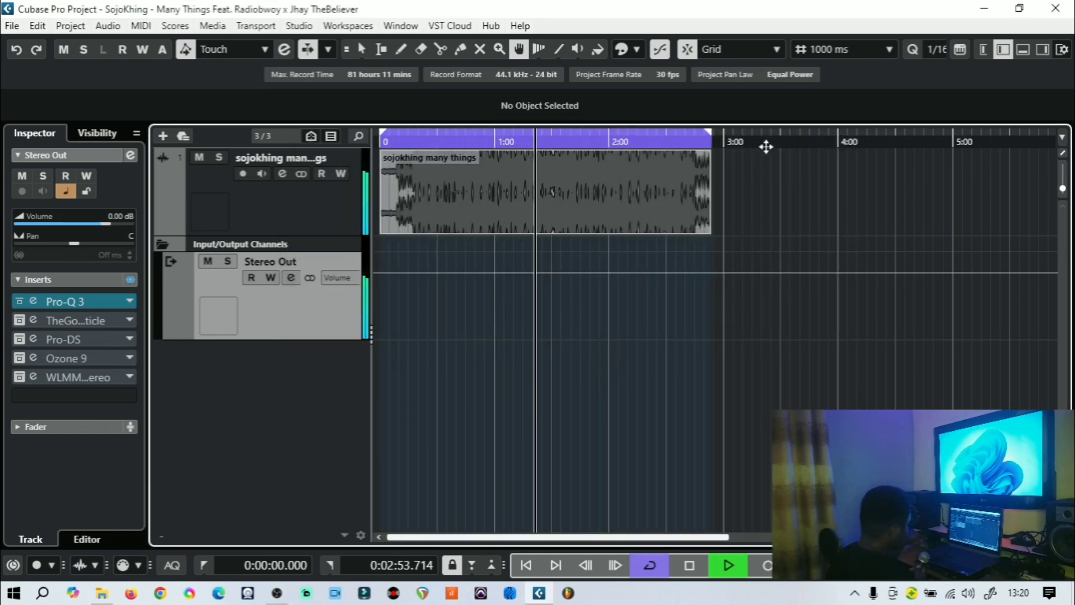
{"action": "key", "text": "space"}
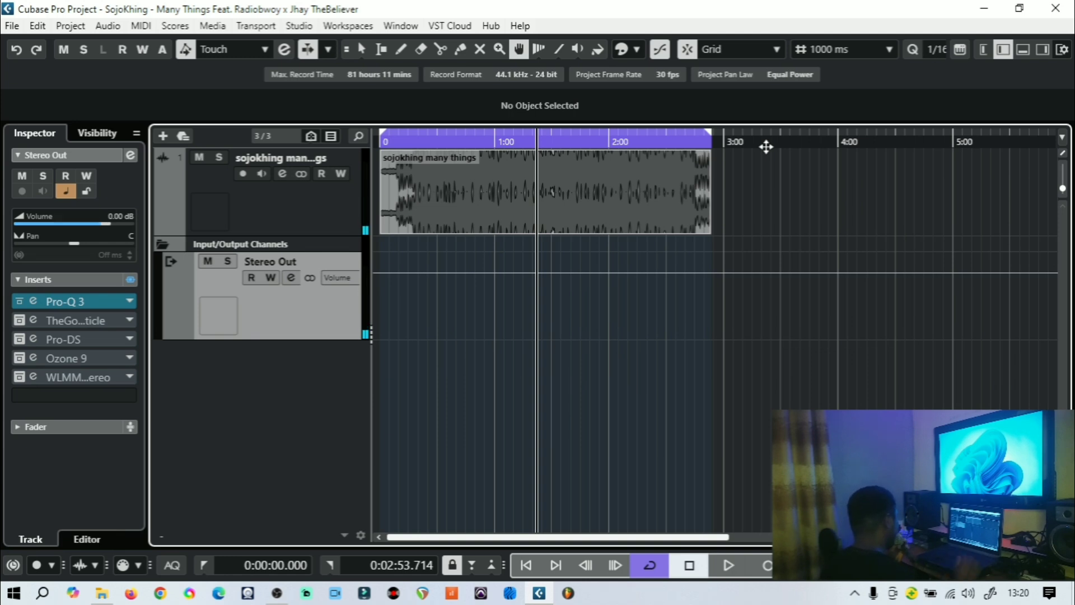
Close the reopened Pro-Q 3 window, open The God Particle insert on Stereo Out, and reposition its window
{"action": "left_click", "coordinate": [421, 144]}
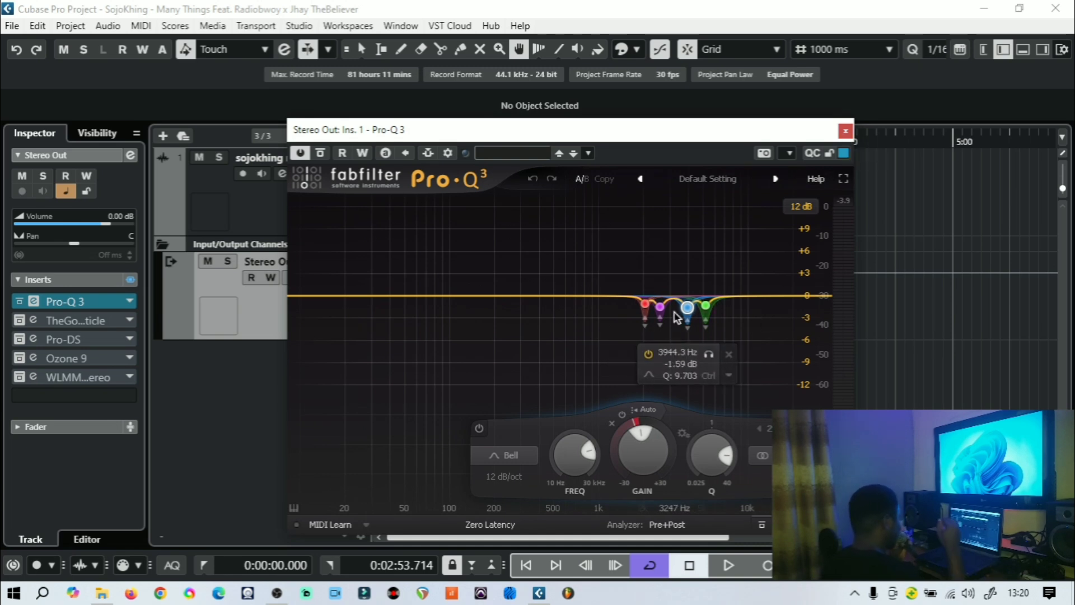
{"action": "left_click", "coordinate": [846, 132]}
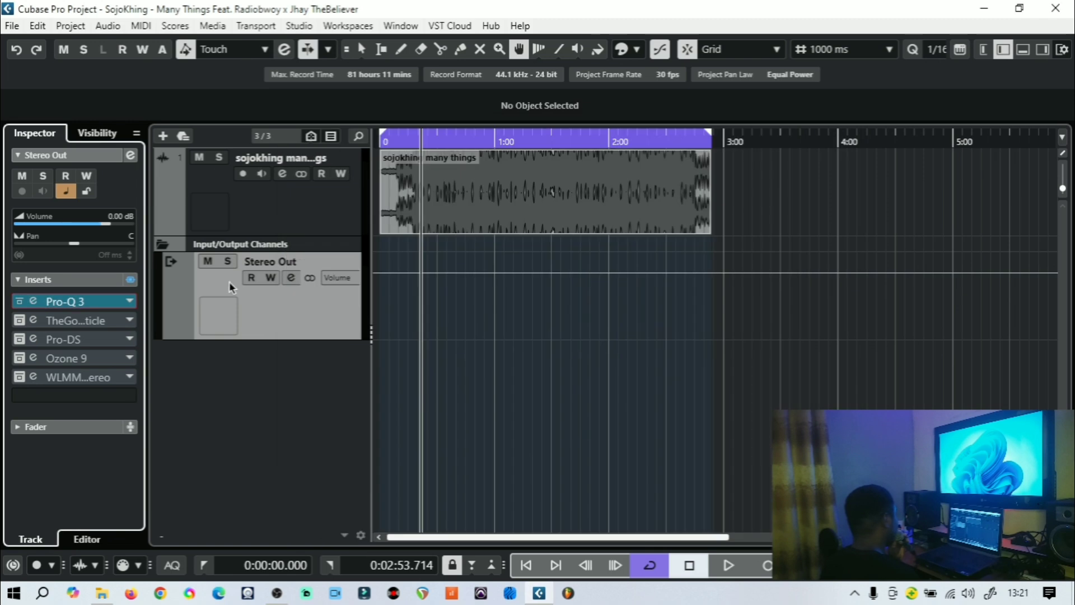
{"action": "left_click", "coordinate": [21, 319]}
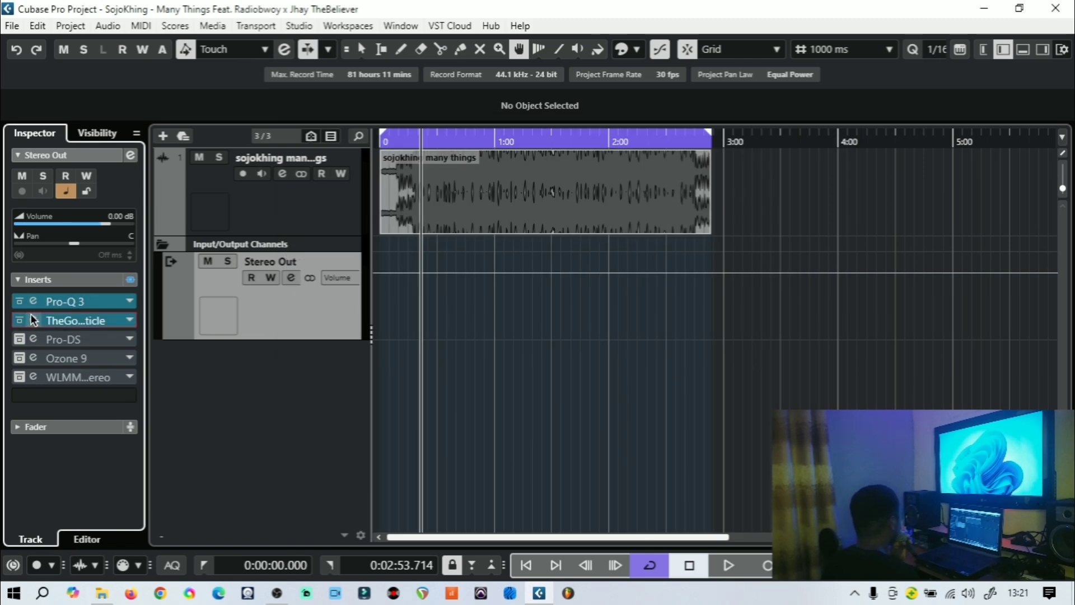
{"action": "left_click", "coordinate": [33, 319]}
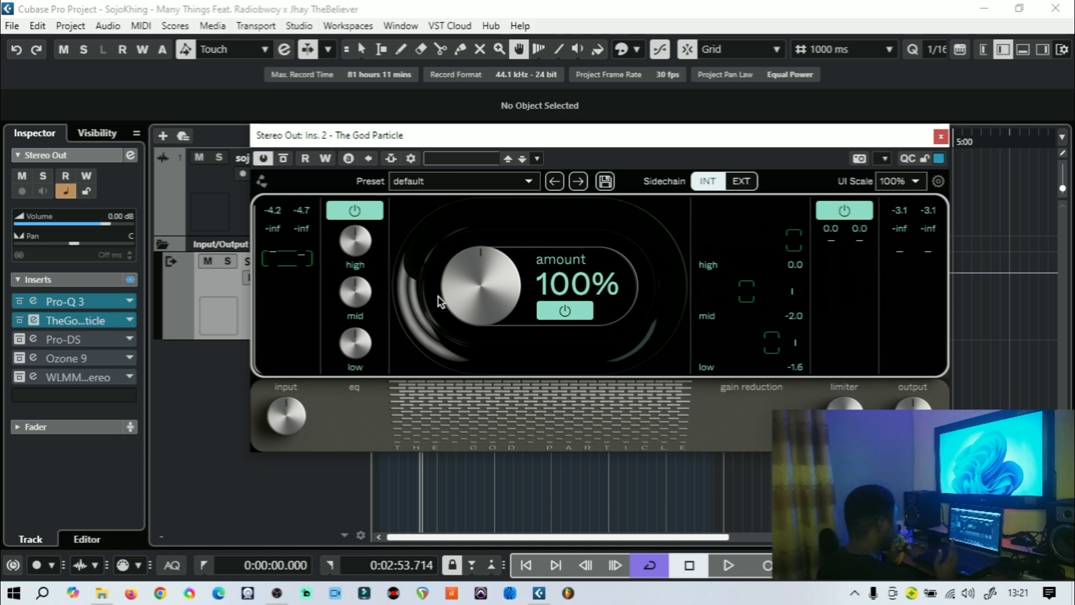
{"action": "left_click_drag", "start_coordinate": [466, 135], "coordinate": [358, 158]}
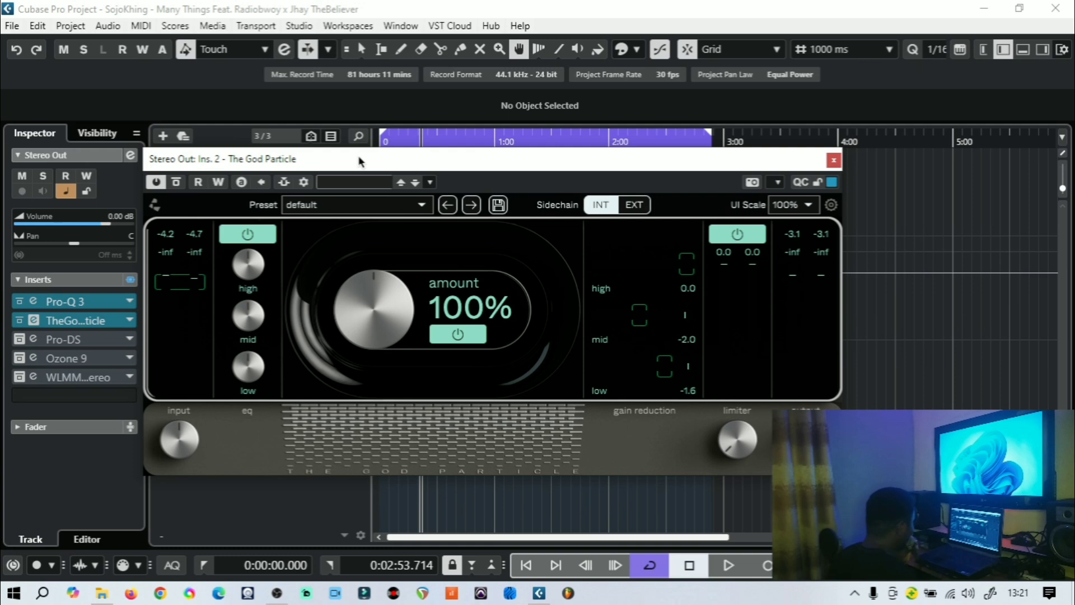
{"action": "left_click_drag", "start_coordinate": [359, 163], "coordinate": [381, 186]}
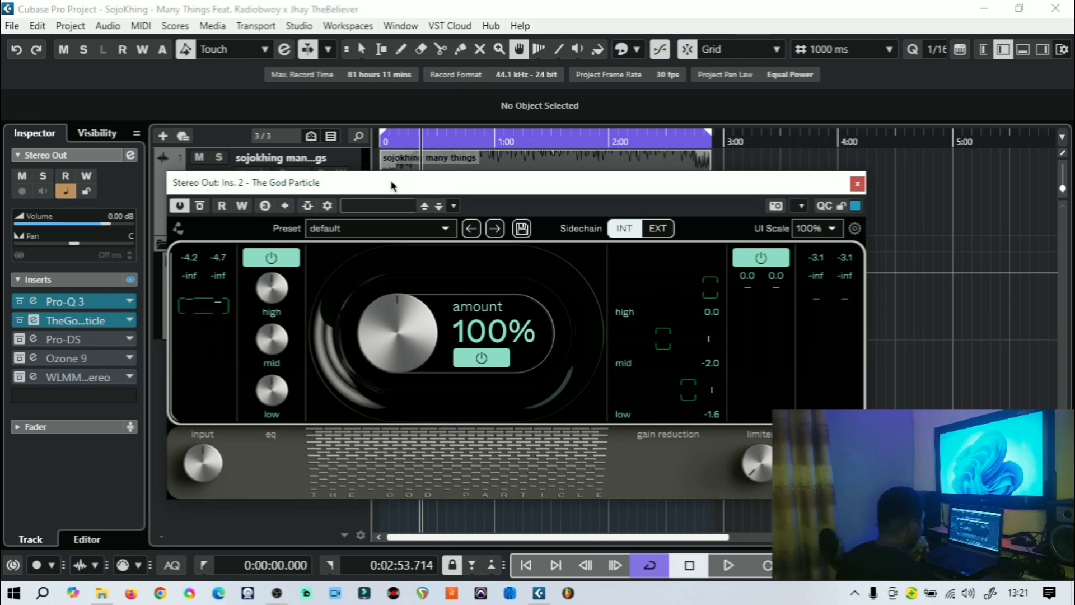
{"action": "mouse_move", "coordinate": [391, 180]}
{"action": "left_mouse_down"}
{"action": "mouse_move", "coordinate": [416, 175]}
{"action": "mouse_move", "coordinate": [405, 193]}
{"action": "mouse_move", "coordinate": [408, 173]}
{"action": "left_mouse_up"}
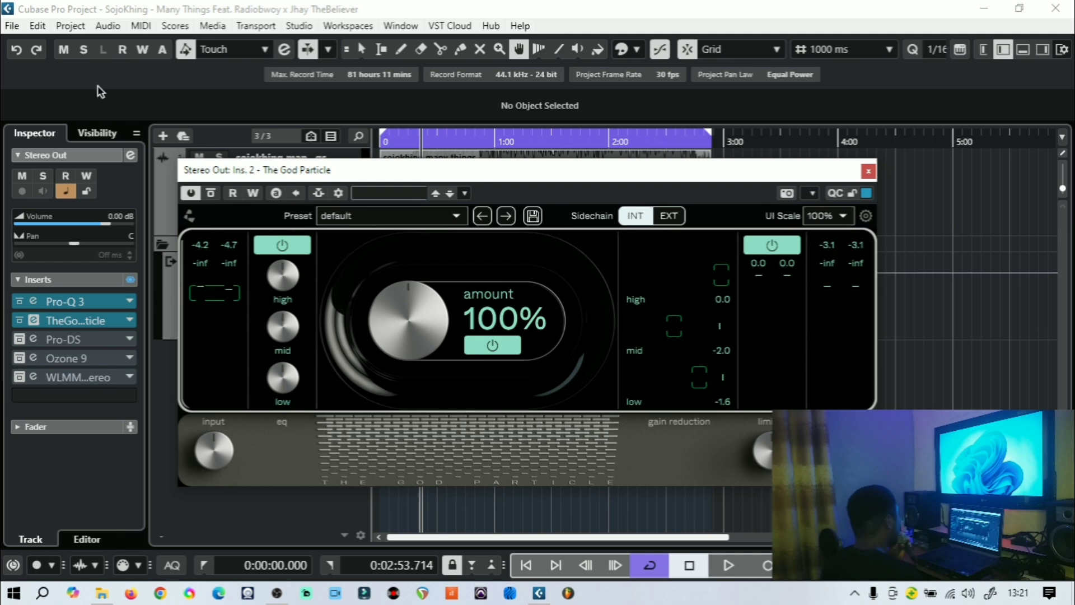
{"action": "left_click_drag", "start_coordinate": [364, 187], "coordinate": [374, 212]}
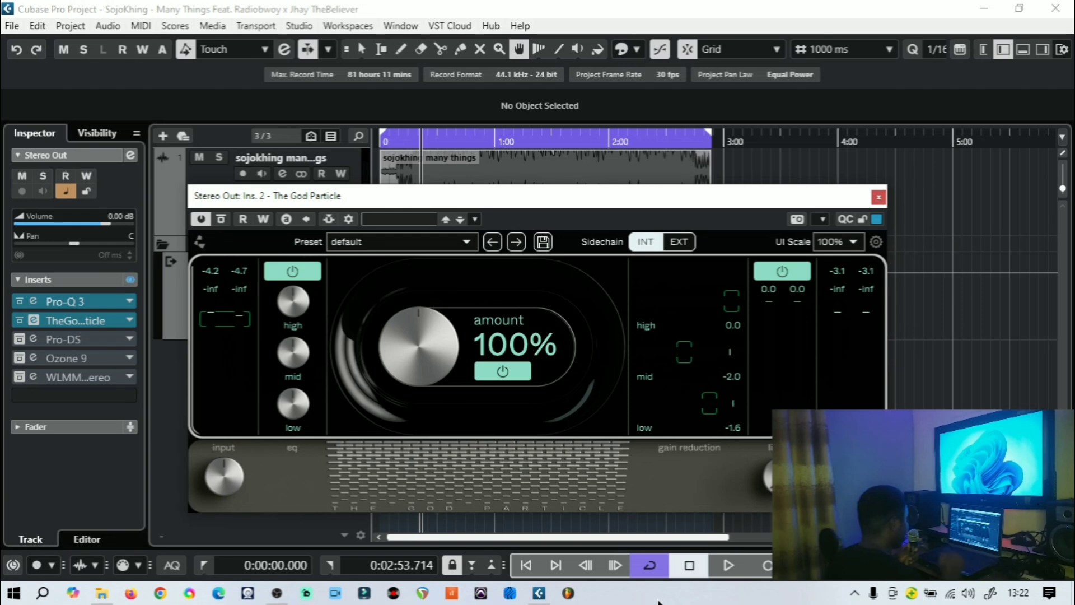
Play the mix from about 0:45 and bypass The God Particle to compare, then stop playback
{"action": "left_click", "coordinate": [728, 565]}
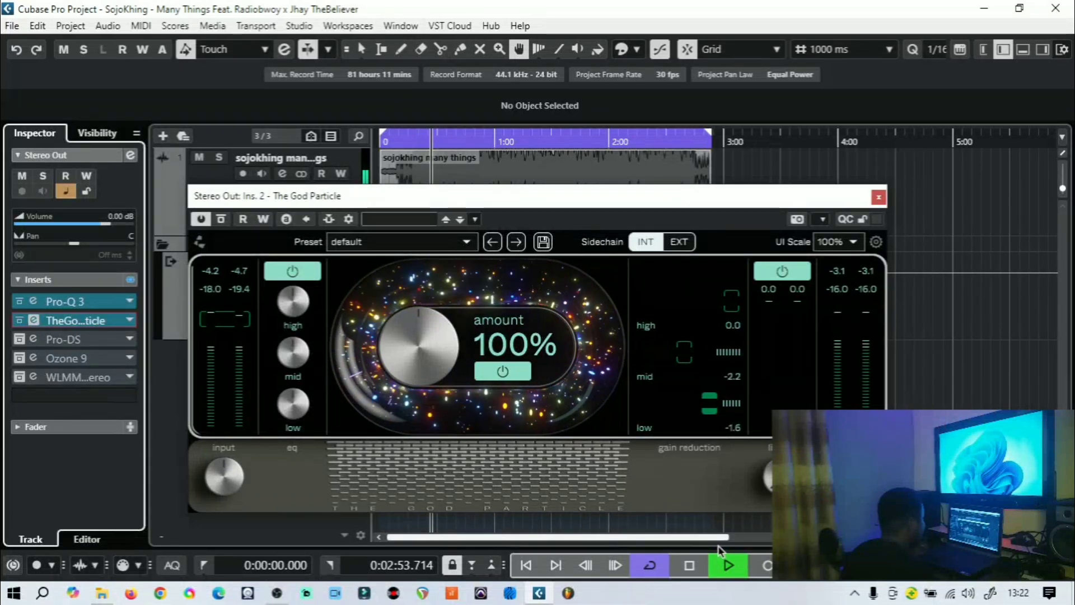
{"action": "left_click", "coordinate": [465, 142]}
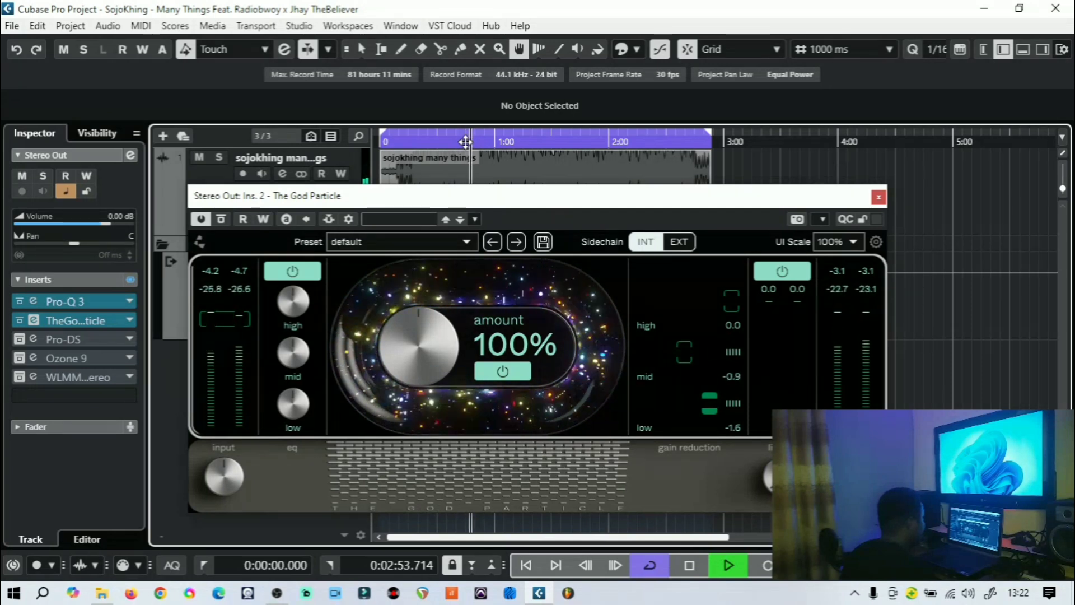
{"action": "left_click", "coordinate": [200, 220]}
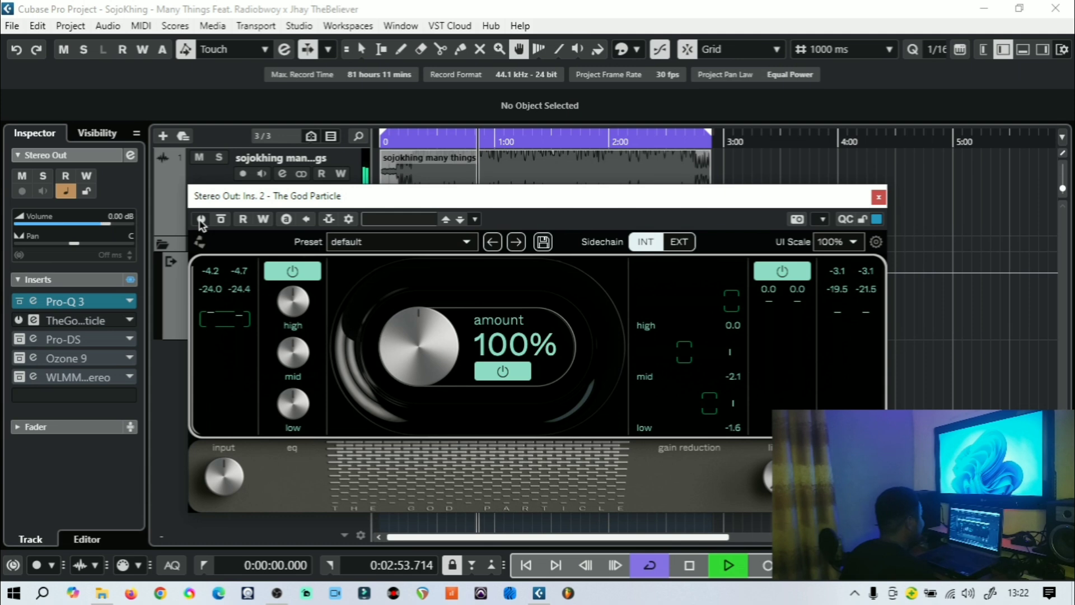
{"action": "key", "text": "space"}
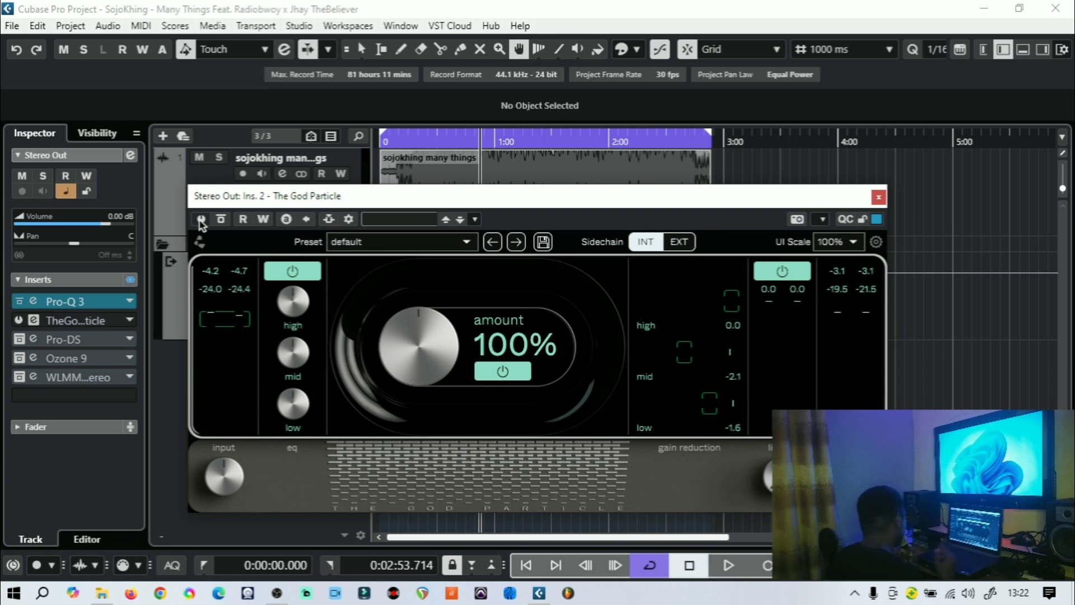
Play the mix and toggle The God Particle on and off to compare its effect, then stop playback
{"action": "left_click", "coordinate": [735, 565]}
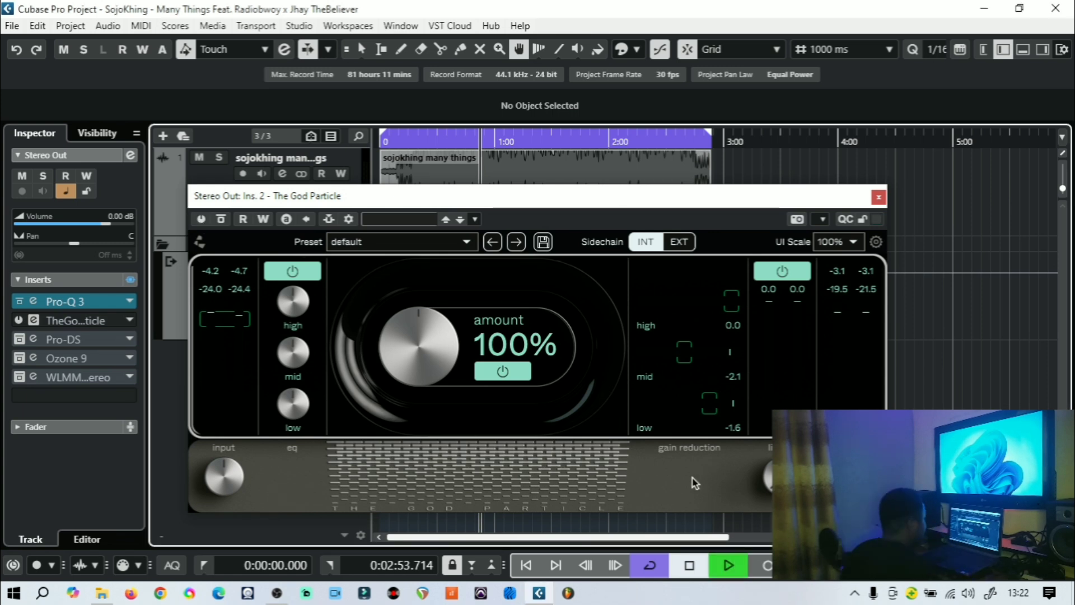
{"action": "left_click", "coordinate": [200, 219]}
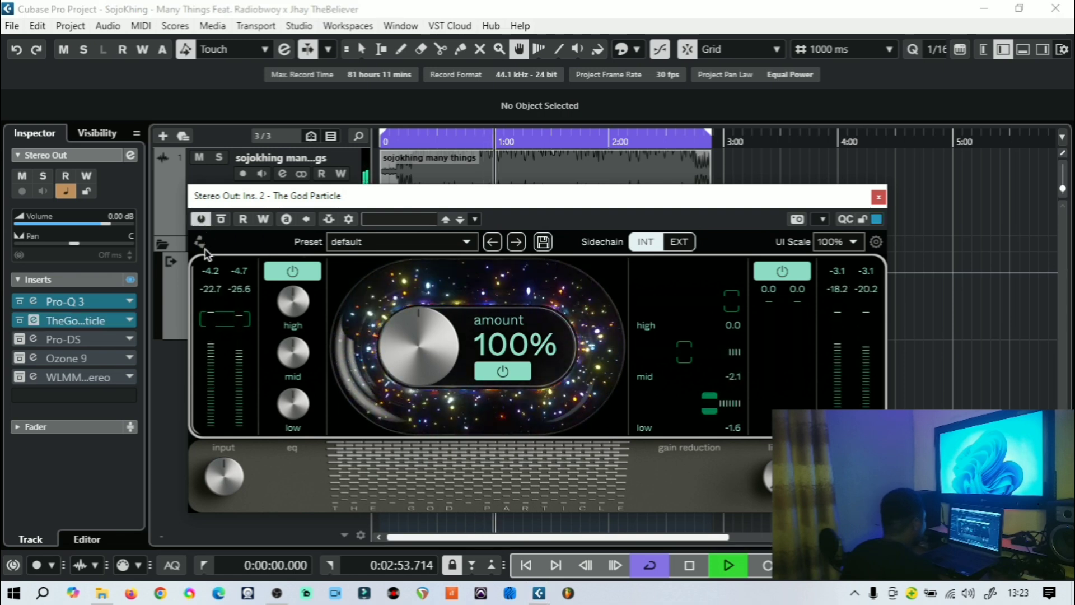
{"action": "left_click", "coordinate": [201, 220]}
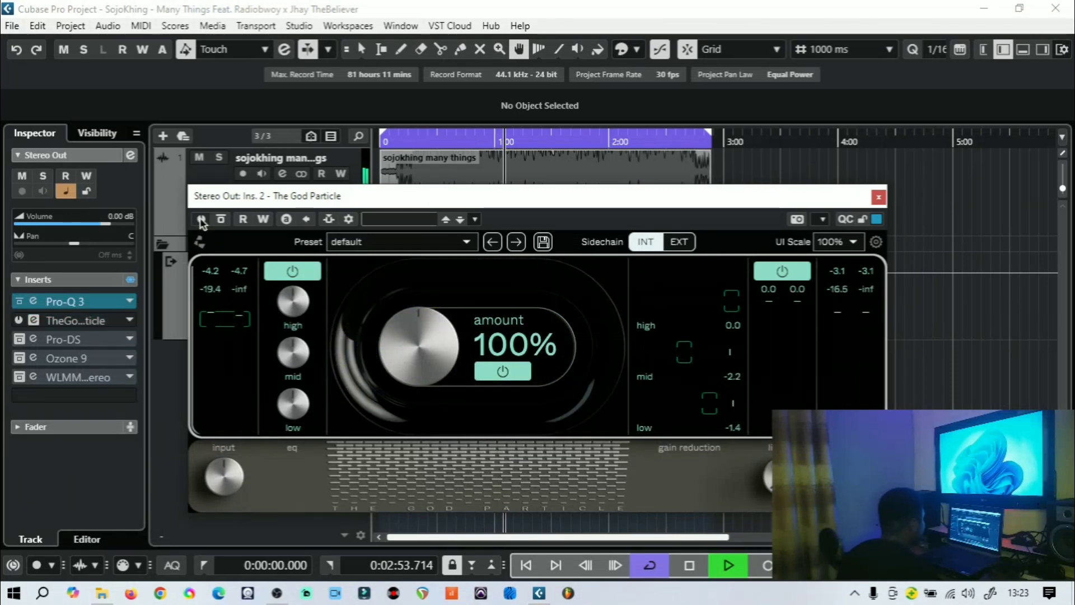
{"action": "left_click", "coordinate": [202, 220]}
{"action": "key", "text": "space"}
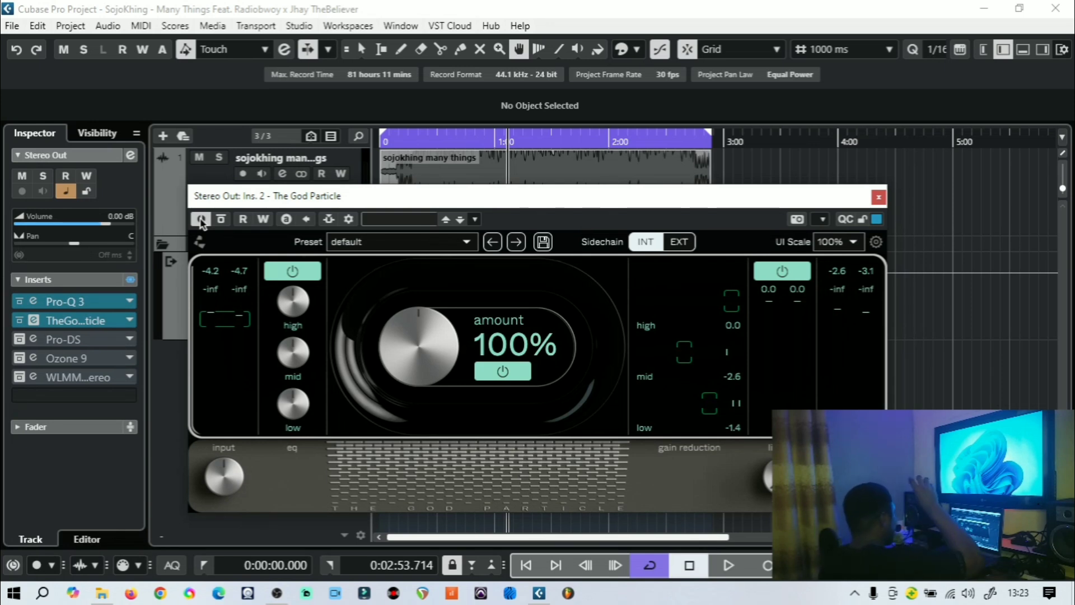
Close The God Particle and open the Pro-DS insert on Stereo Out, browsing its Mastering preset list
{"action": "left_click", "coordinate": [878, 197]}
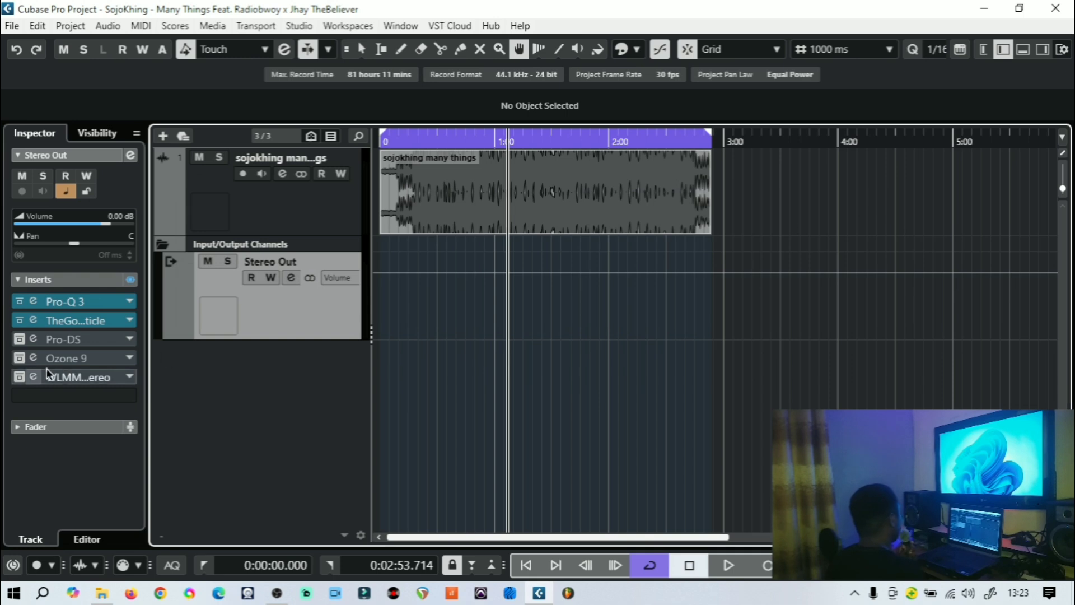
{"action": "left_click", "coordinate": [20, 339]}
{"action": "left_click", "coordinate": [34, 336]}
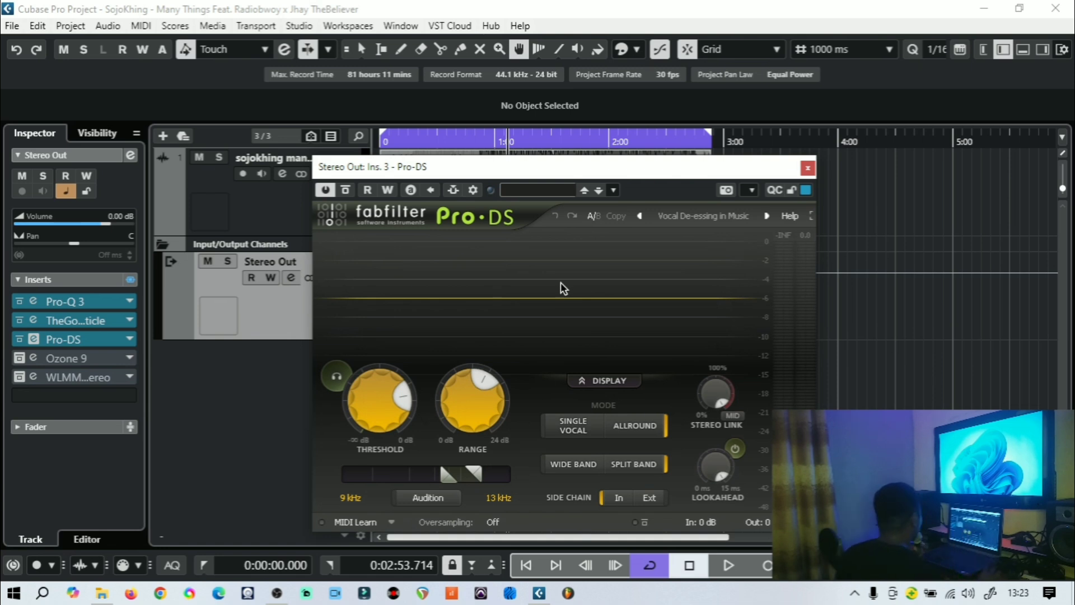
{"action": "left_click", "coordinate": [692, 217]}
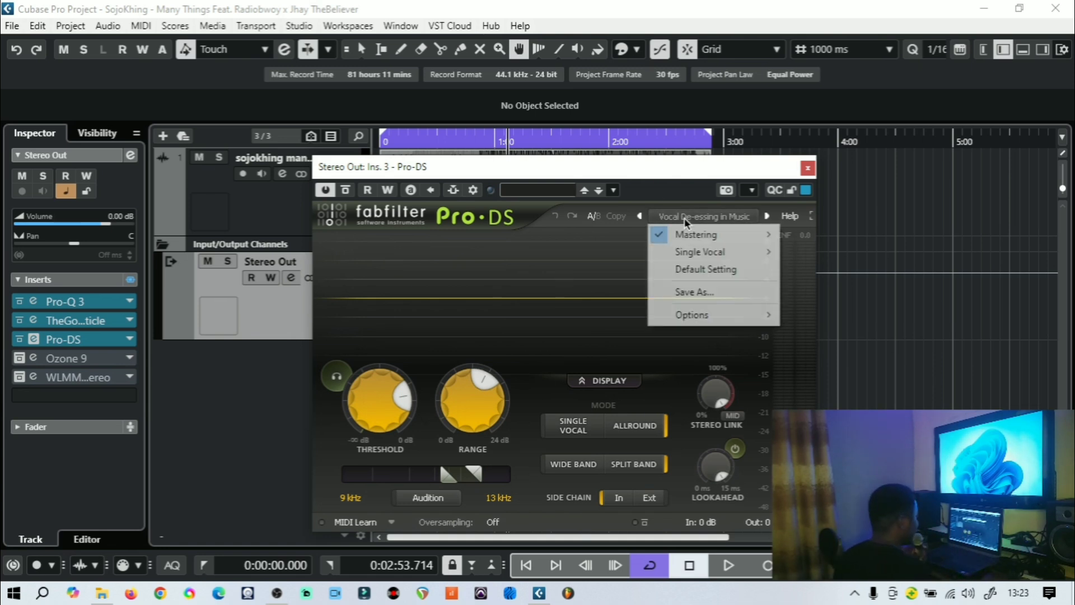
{"action": "mouse_move", "coordinate": [721, 231]}
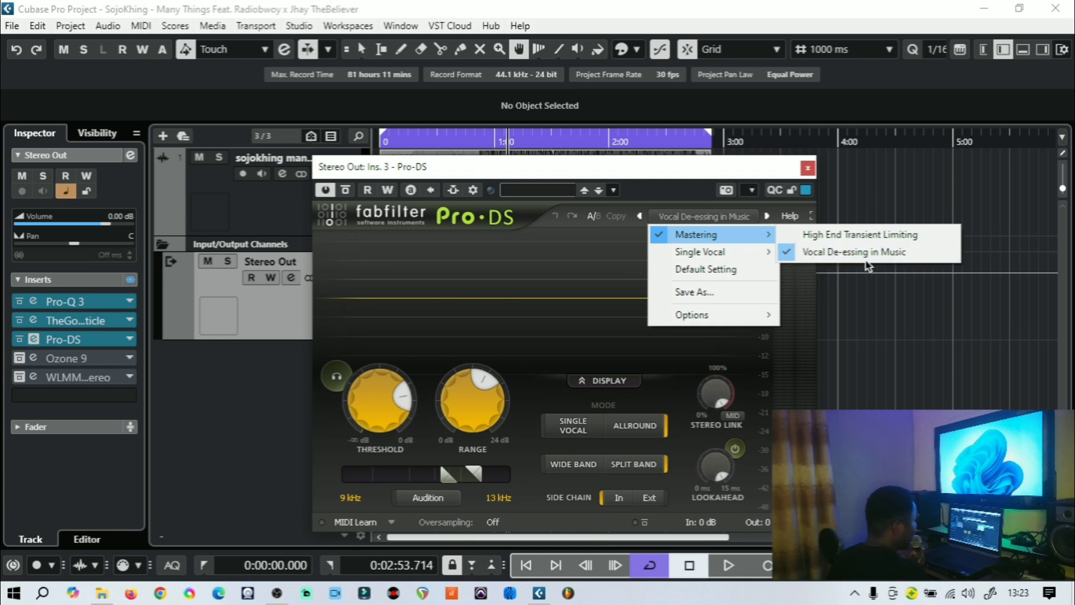
{"action": "left_click", "coordinate": [624, 163]}
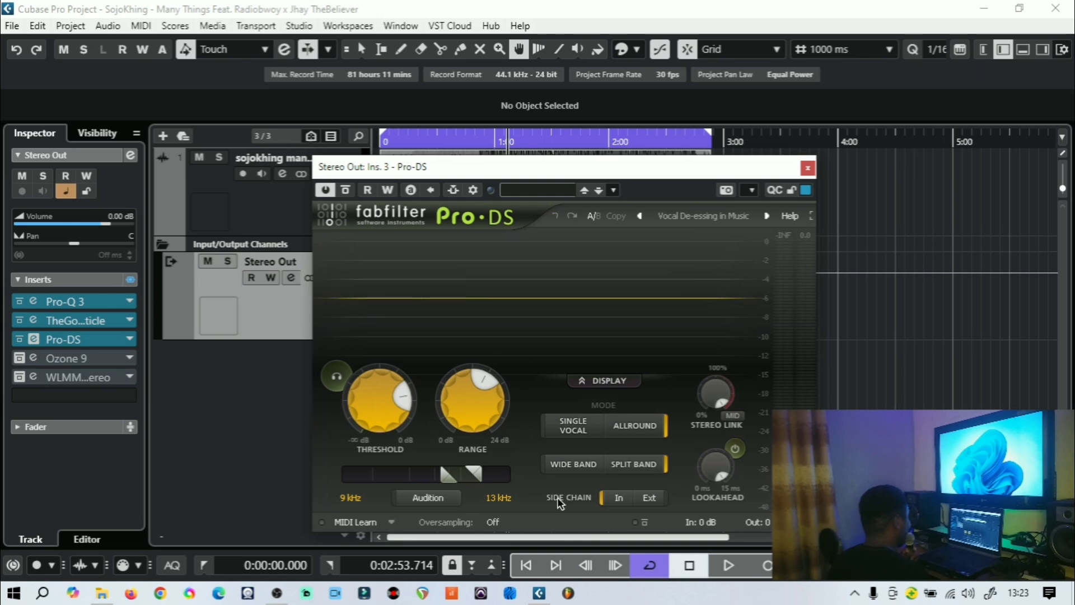
Play the mix and switch Pro-DS's audition listening on and off, then stop playback
{"action": "left_click", "coordinate": [729, 566]}
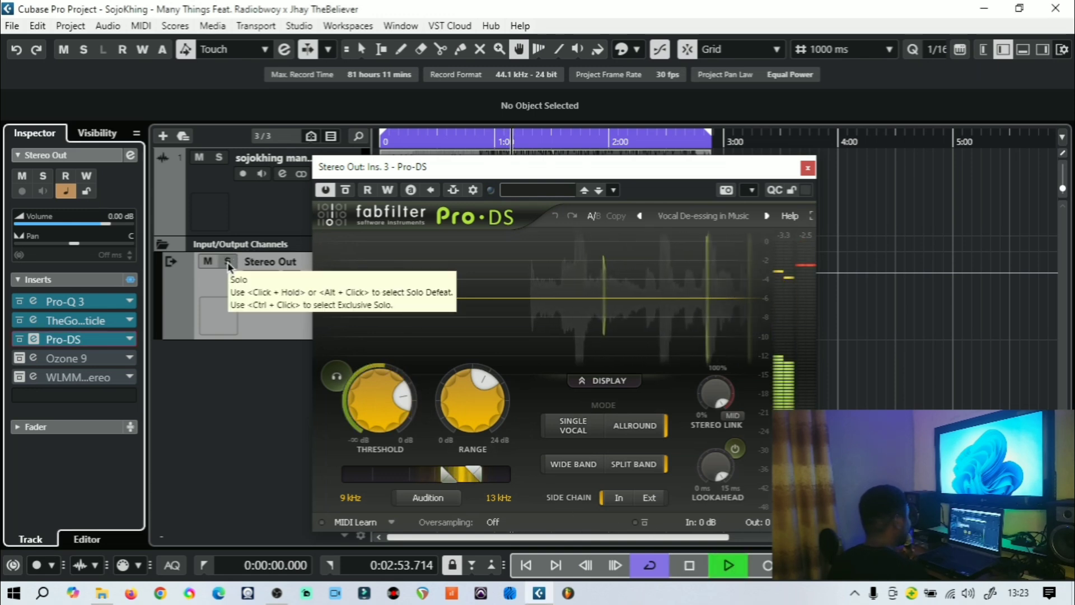
{"action": "left_click", "coordinate": [337, 380]}
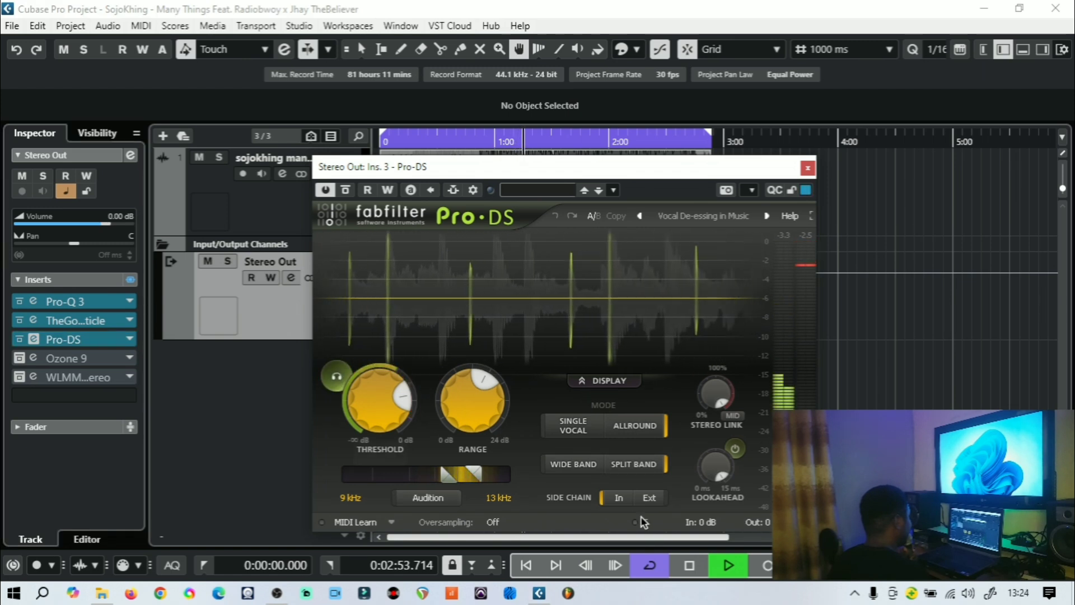
{"action": "left_click", "coordinate": [338, 380]}
{"action": "left_click", "coordinate": [699, 565]}
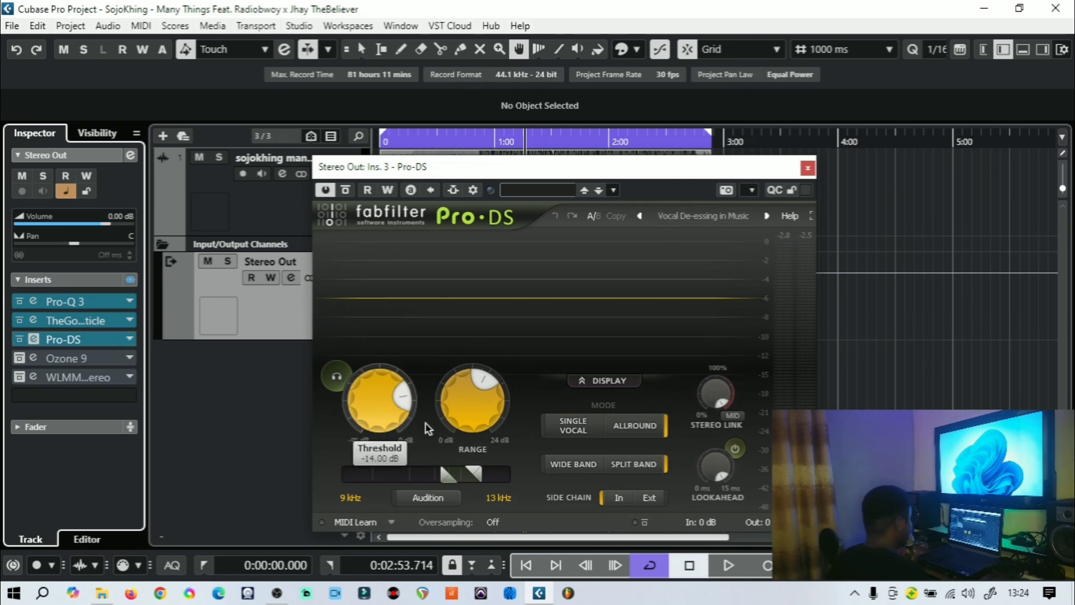
Restart playback and audition Pro-DS's detected sibilance once more, then stop playback
{"action": "left_click", "coordinate": [729, 567]}
{"action": "left_click", "coordinate": [335, 377]}
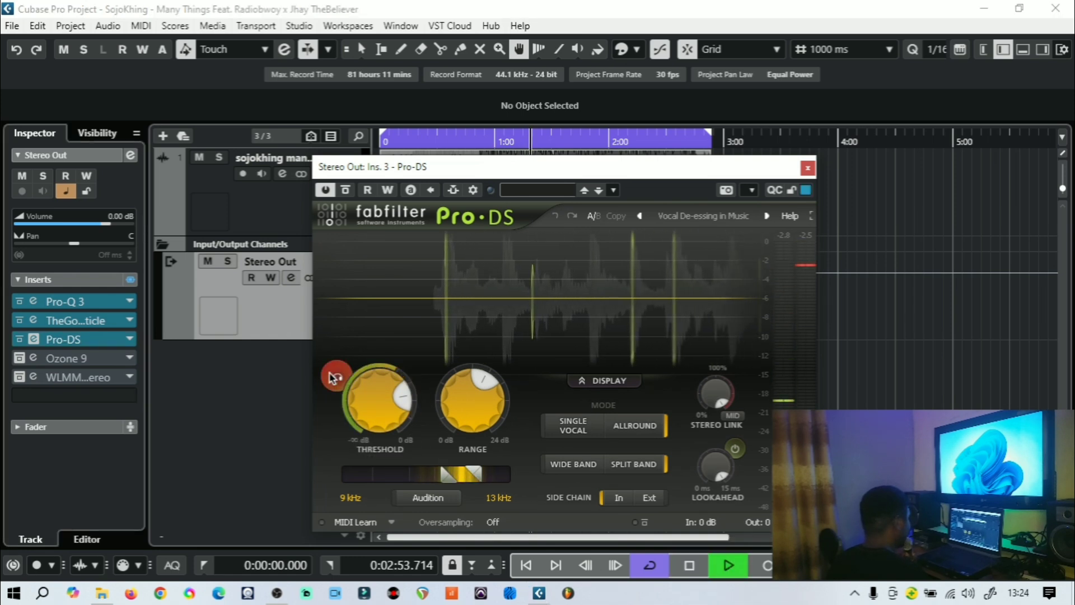
{"action": "left_click", "coordinate": [336, 378]}
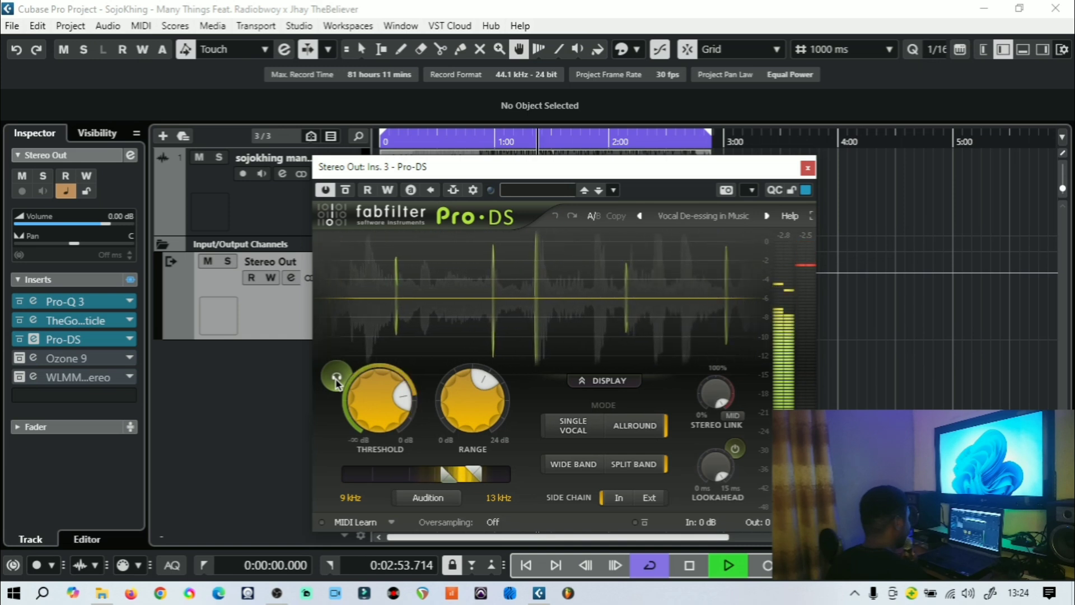
{"action": "key", "text": "space"}
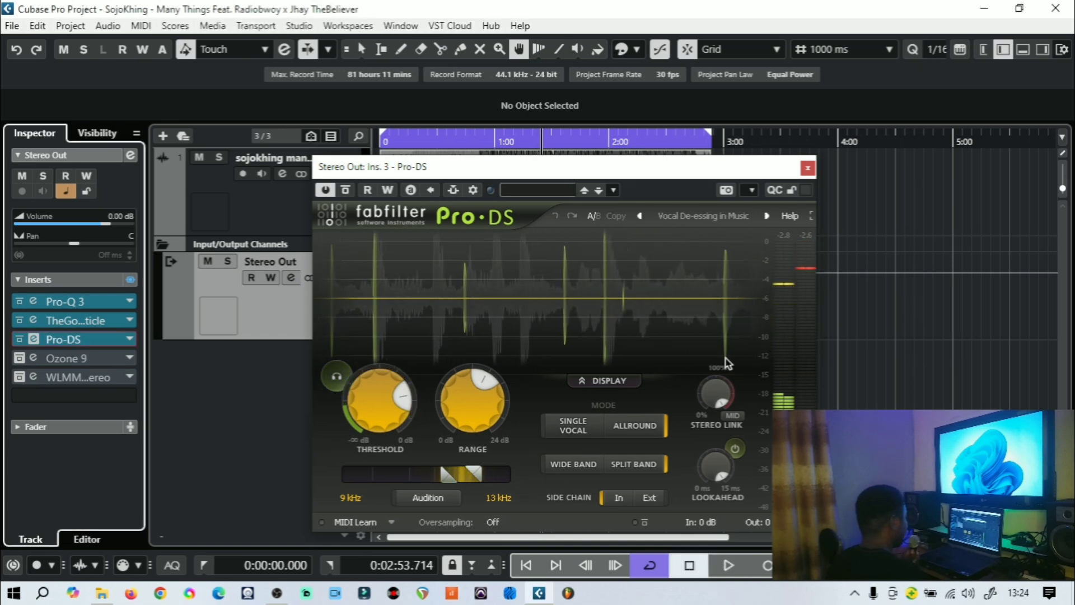
Close Pro-DS, open the Ozone 9 insert on Stereo Out, reposition its window and show Equalizer 1
{"action": "left_click", "coordinate": [808, 168]}
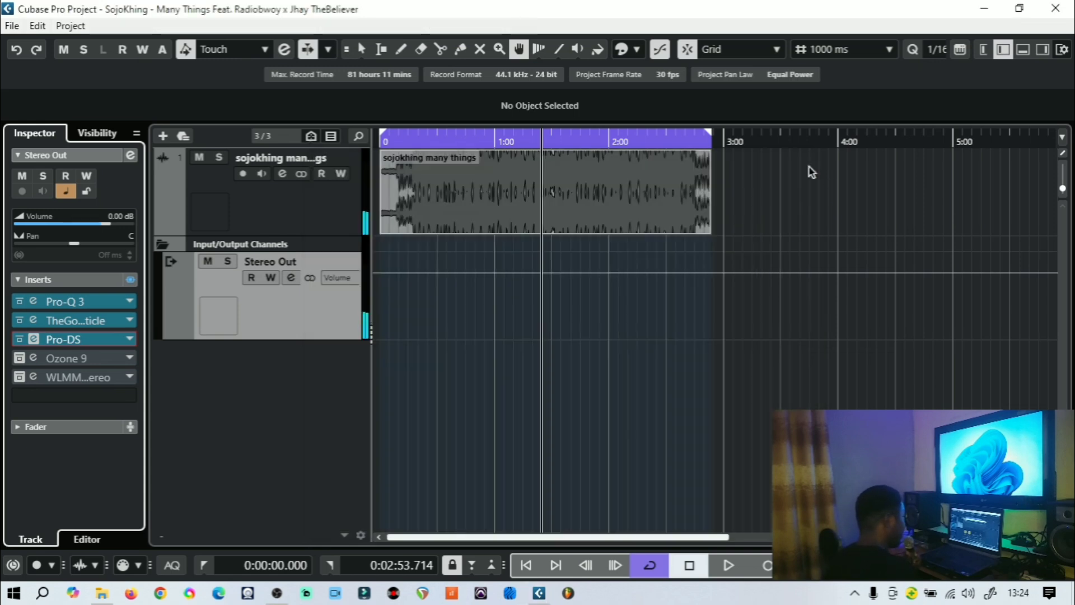
{"action": "left_click", "coordinate": [26, 359]}
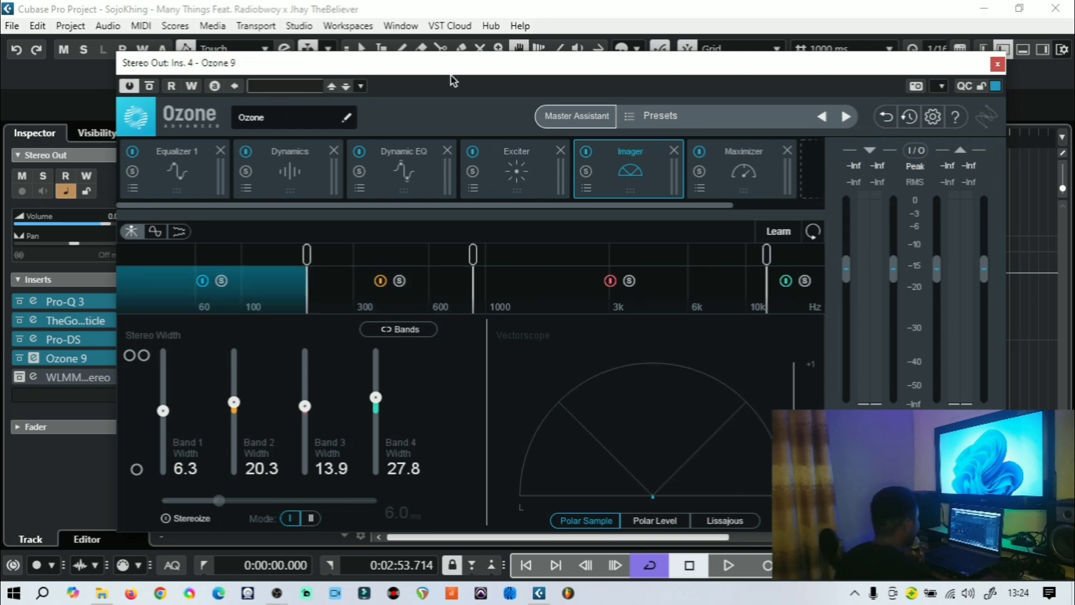
{"action": "left_click_drag", "start_coordinate": [450, 76], "coordinate": [465, 55]}
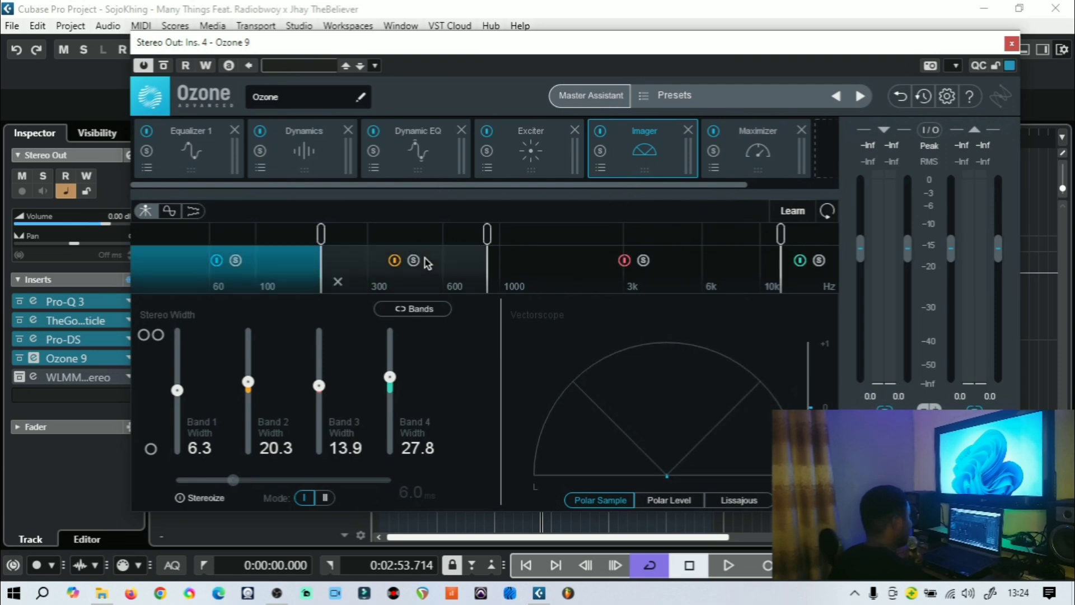
{"action": "left_click", "coordinate": [182, 166]}
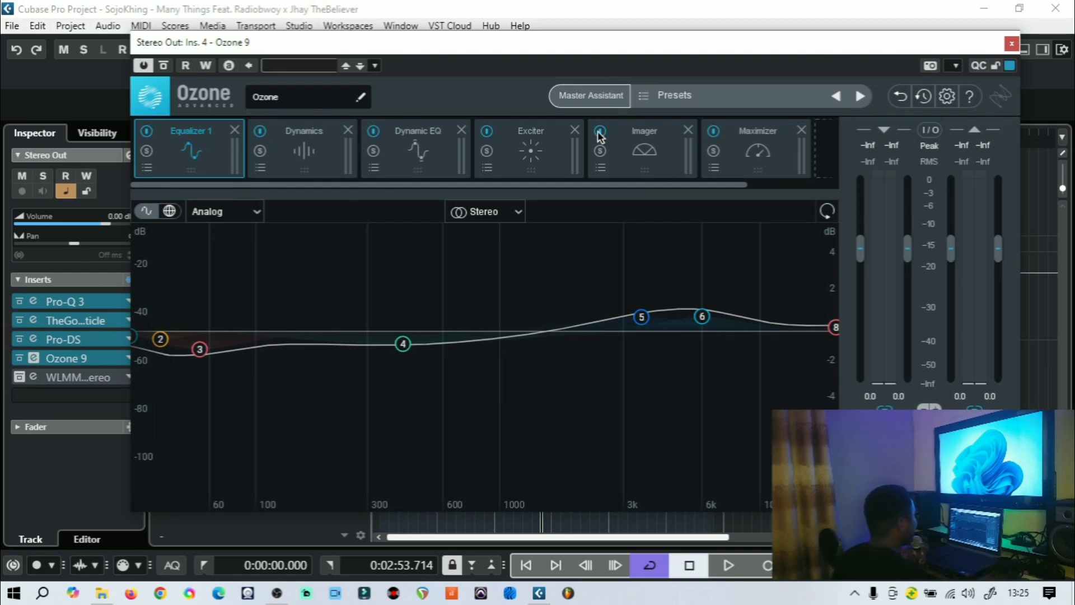
{"action": "left_click", "coordinate": [590, 96]}
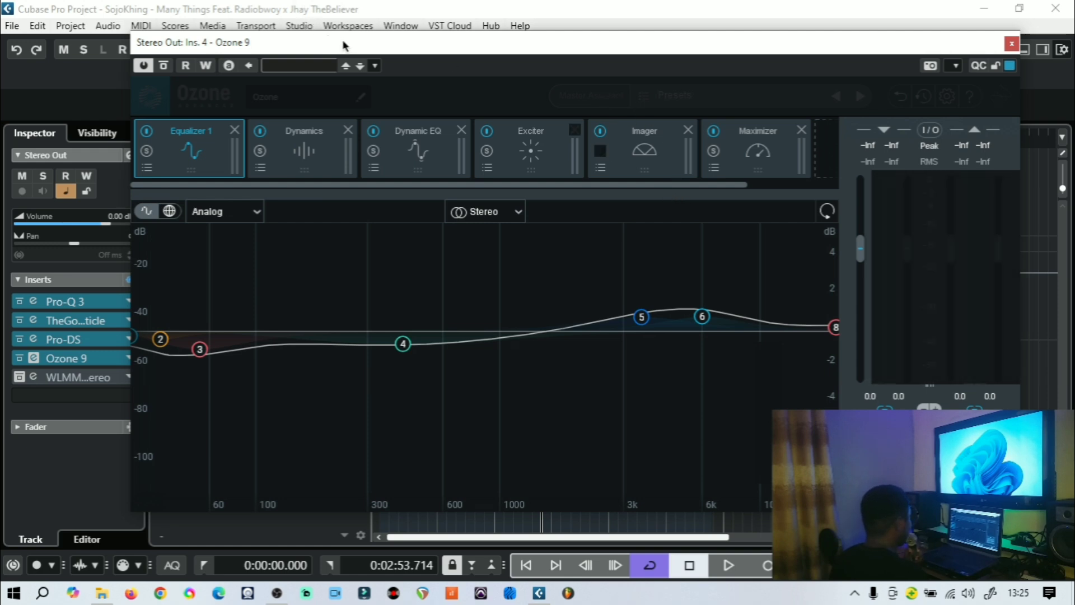
{"action": "left_click_drag", "start_coordinate": [348, 50], "coordinate": [306, 64]}
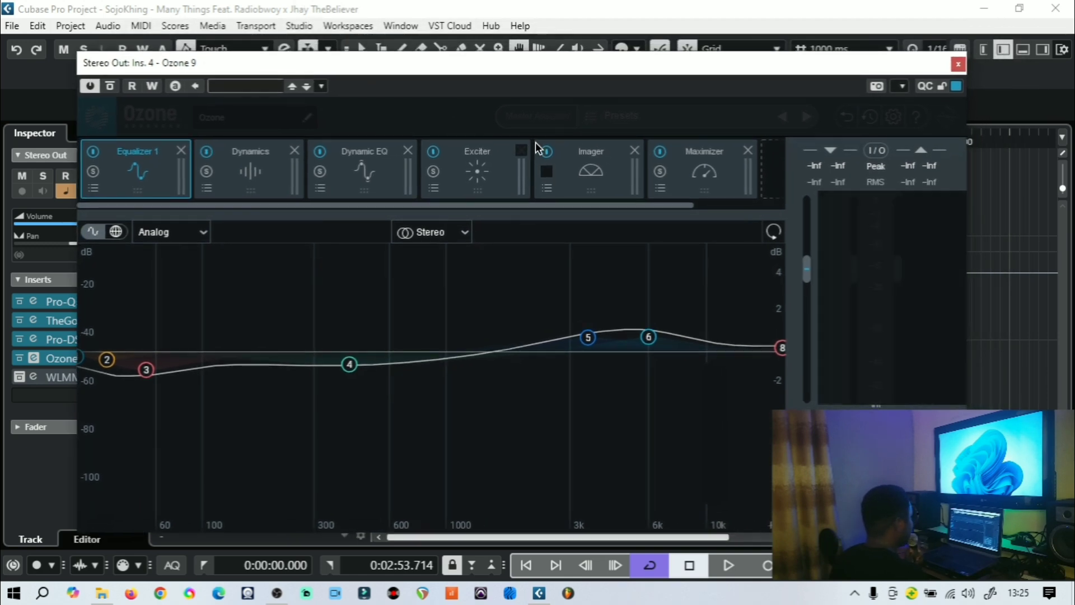
{"action": "left_click", "coordinate": [959, 65]}
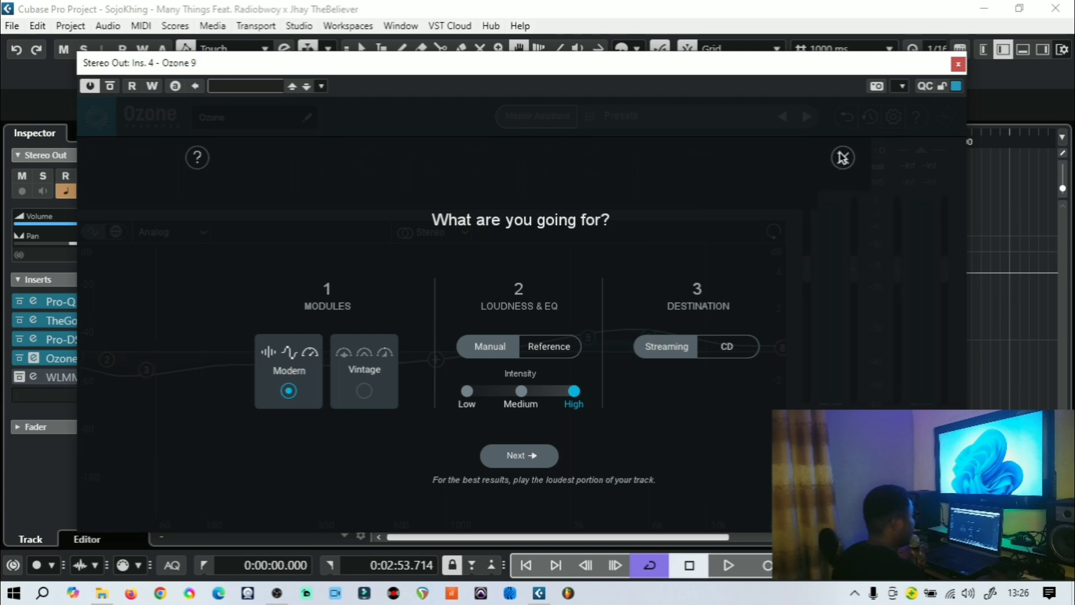
{"action": "left_click", "coordinate": [842, 159]}
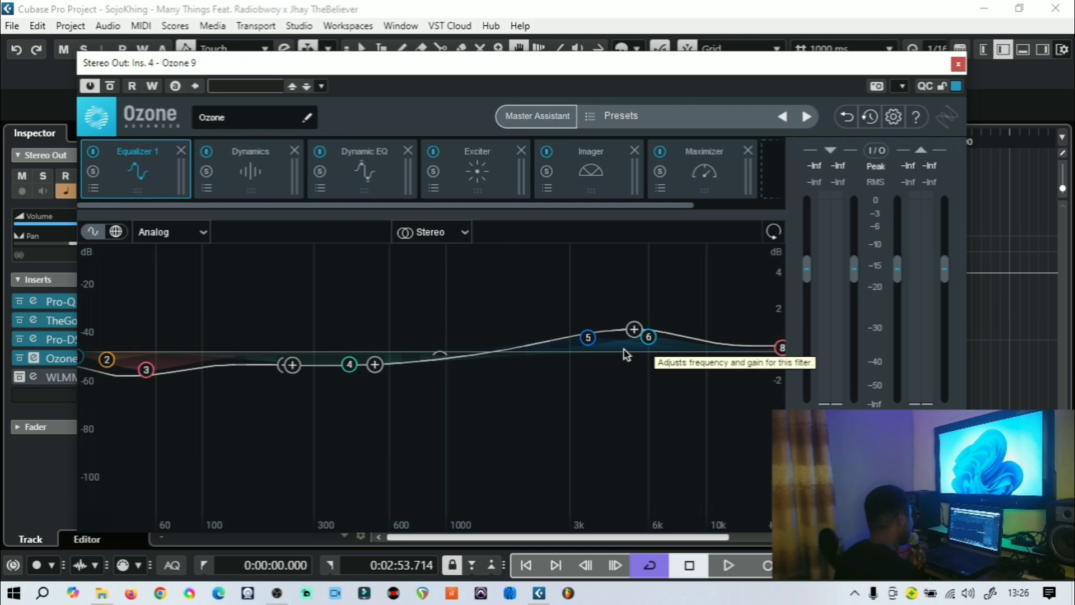
Browse the preset lists of Ozone's Dynamics and Dynamic EQ modules without loading any, returning to Equalizer 1
{"action": "left_click", "coordinate": [269, 185]}
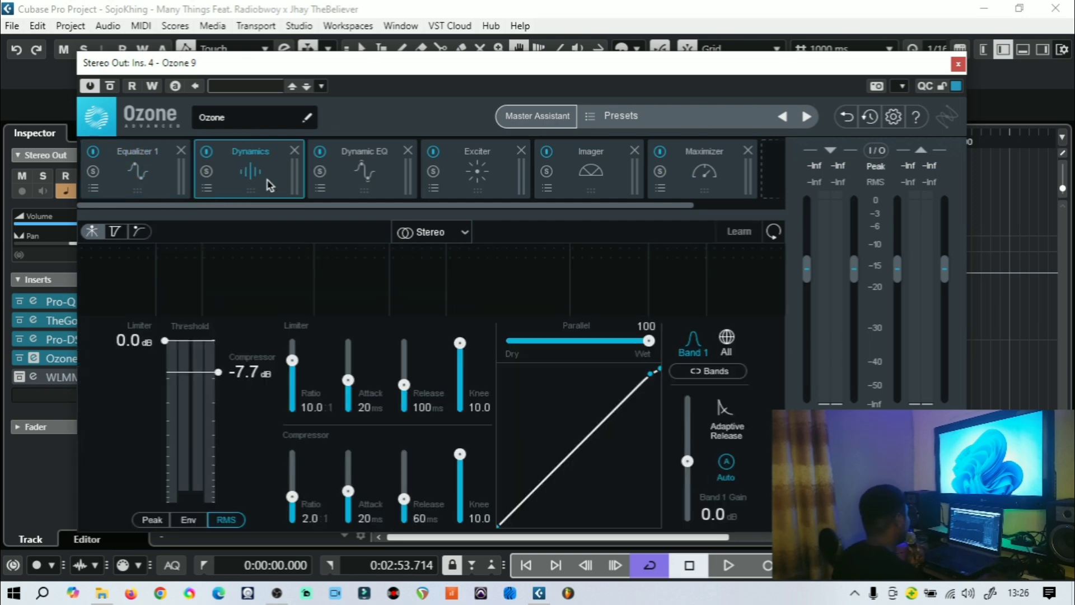
{"action": "left_click", "coordinate": [208, 189]}
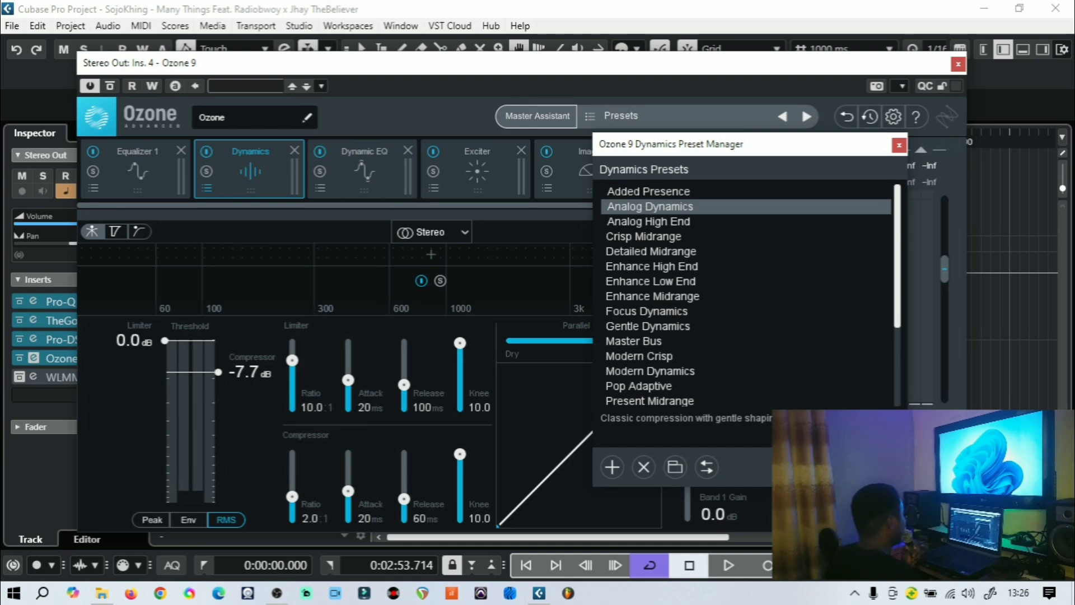
{"action": "left_click", "coordinate": [868, 467]}
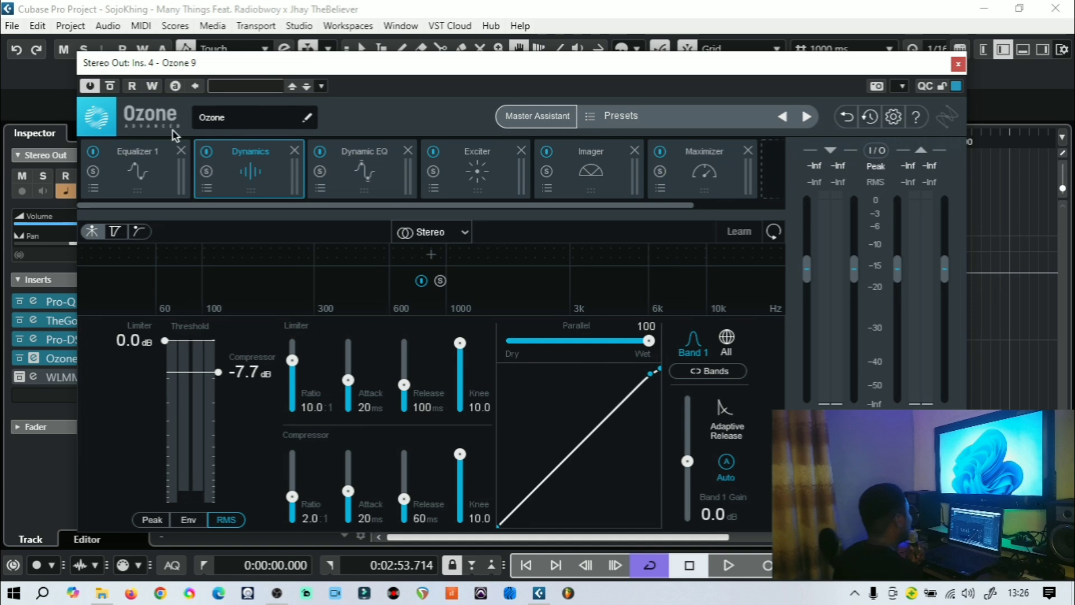
{"action": "left_click", "coordinate": [354, 177]}
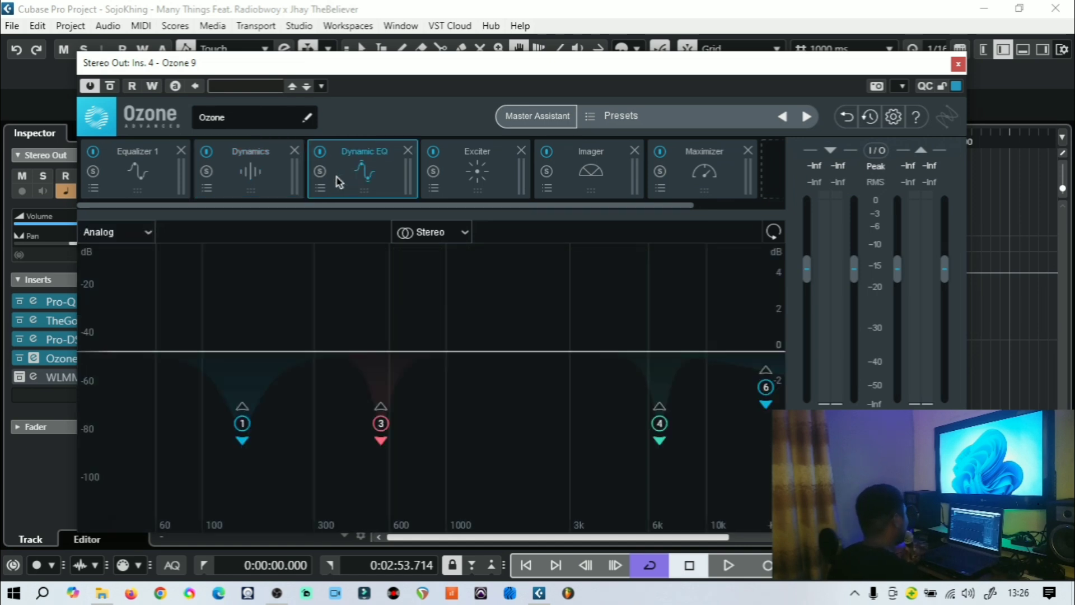
{"action": "left_click", "coordinate": [321, 190]}
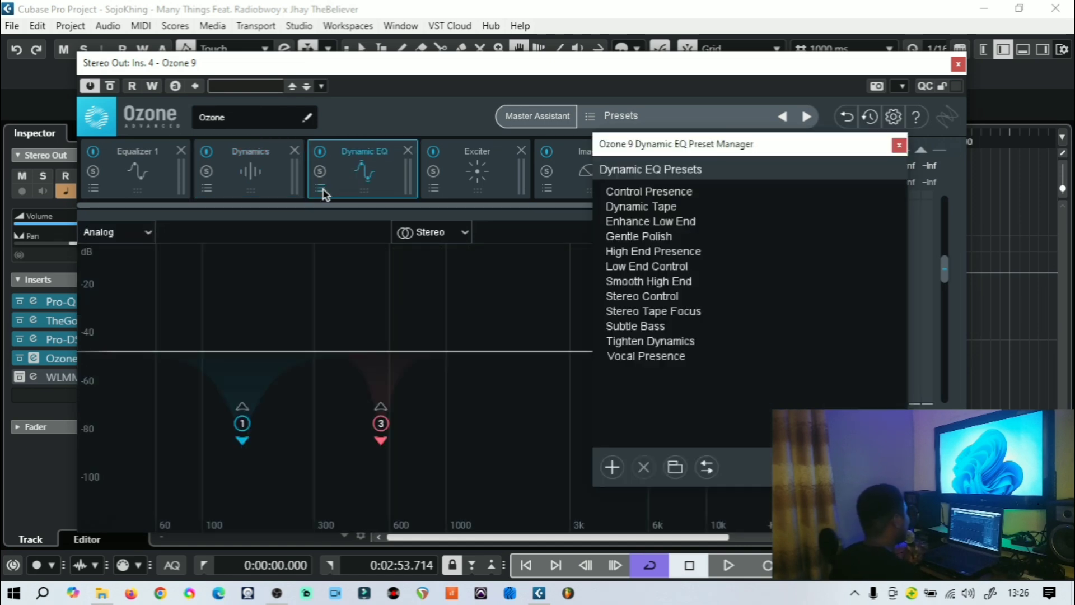
{"action": "left_click", "coordinate": [321, 189]}
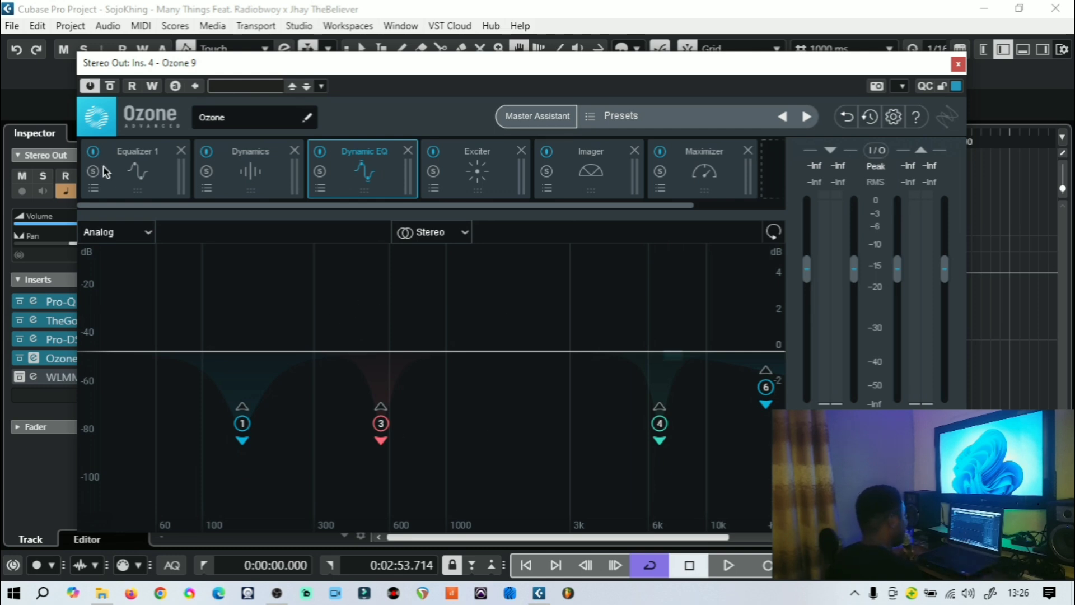
{"action": "left_click", "coordinate": [135, 173]}
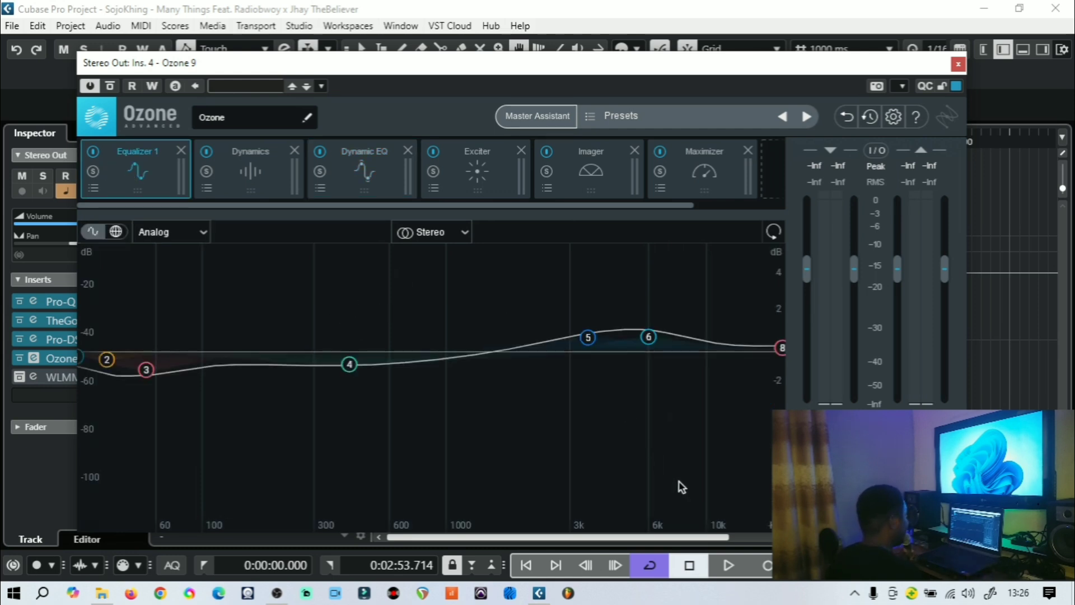
Play the mix while inspecting Ozone's Dynamics, Dynamic EQ and Exciter modules, stopping playback along the way
{"action": "left_click", "coordinate": [728, 566]}
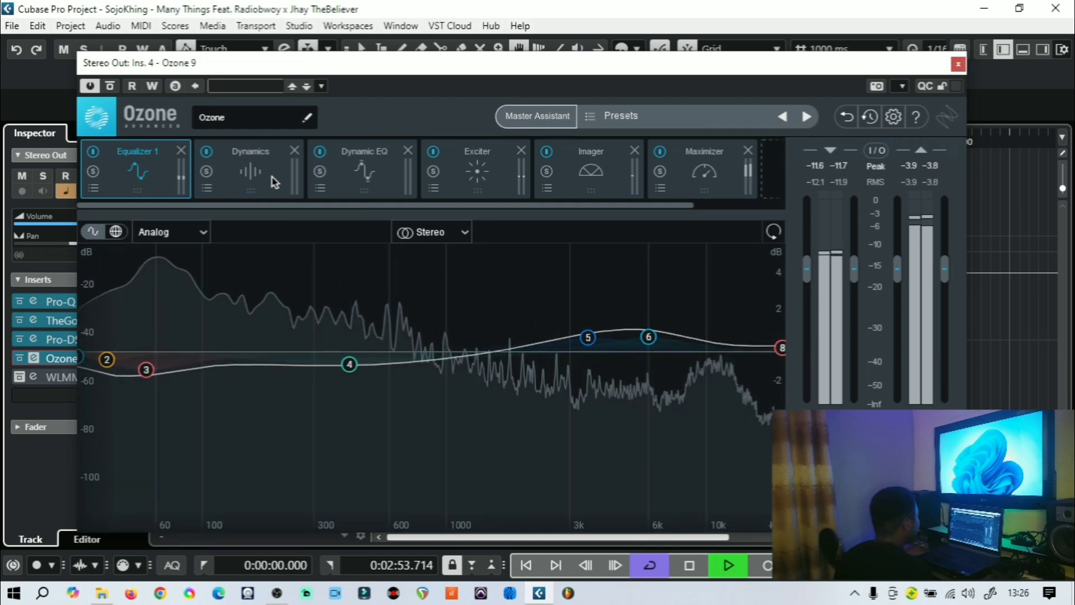
{"action": "left_click", "coordinate": [275, 180]}
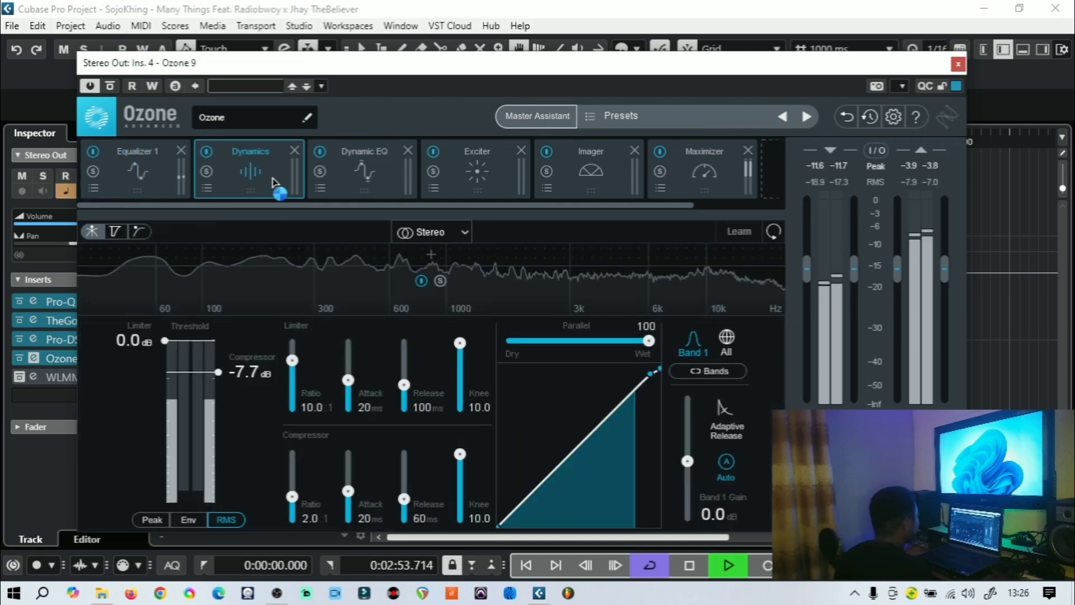
{"action": "left_click", "coordinate": [391, 174]}
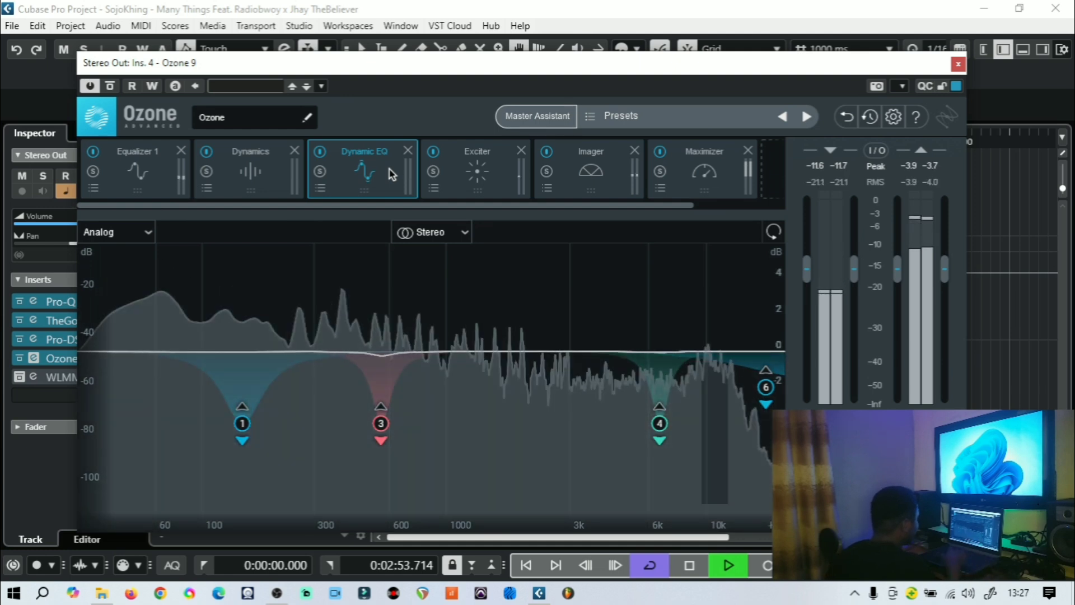
{"action": "key", "text": "space"}
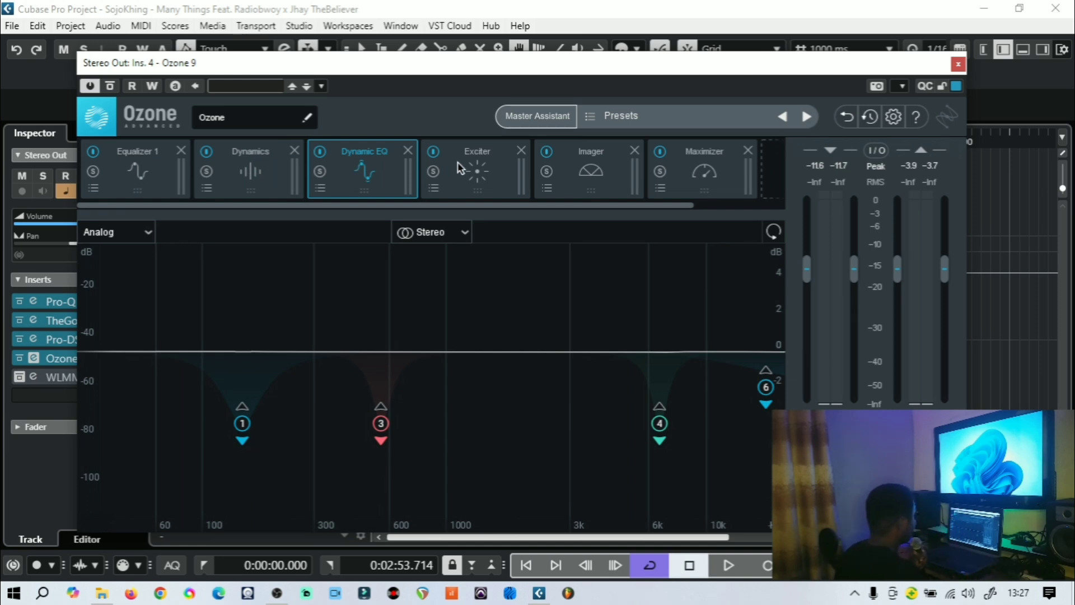
{"action": "left_click", "coordinate": [473, 173]}
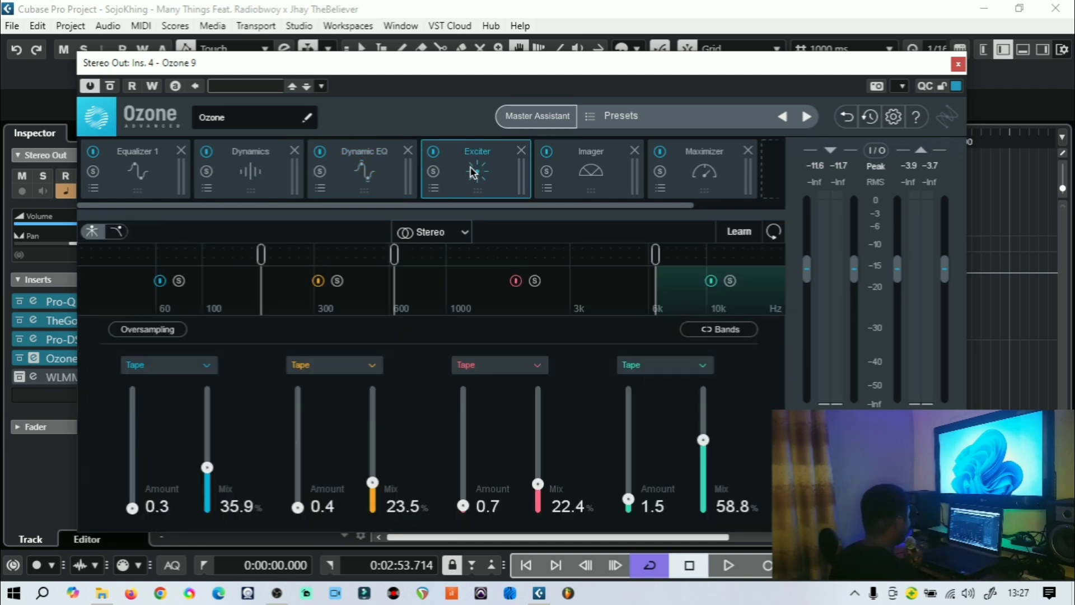
Open Ozone's Exciter preset manager, review its preset list, and close it without loading a preset
{"action": "left_click", "coordinate": [435, 189]}
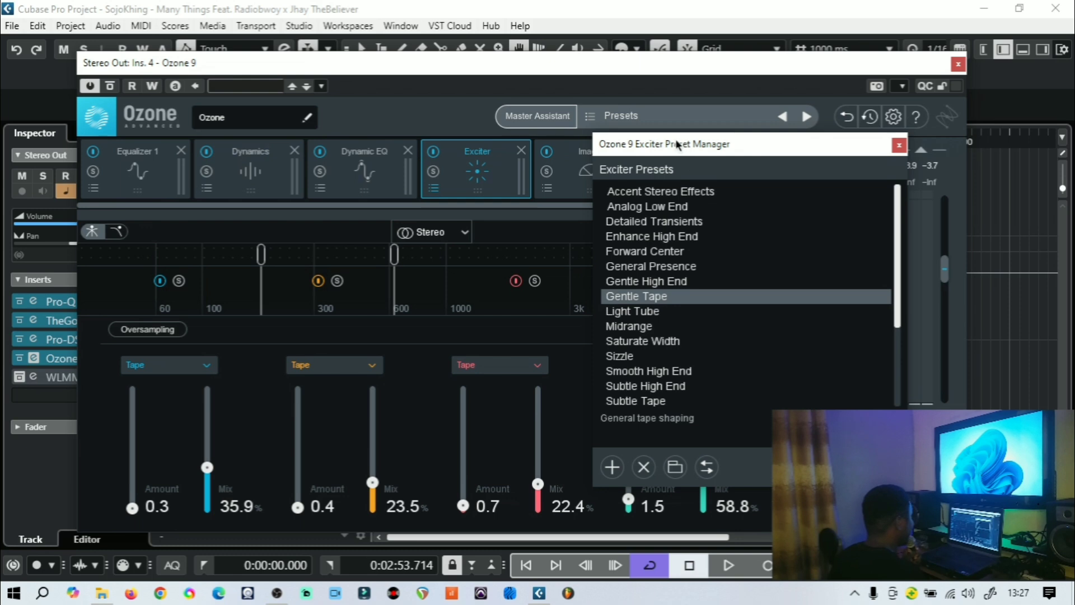
{"action": "left_click_drag", "start_coordinate": [676, 144], "coordinate": [462, 211]}
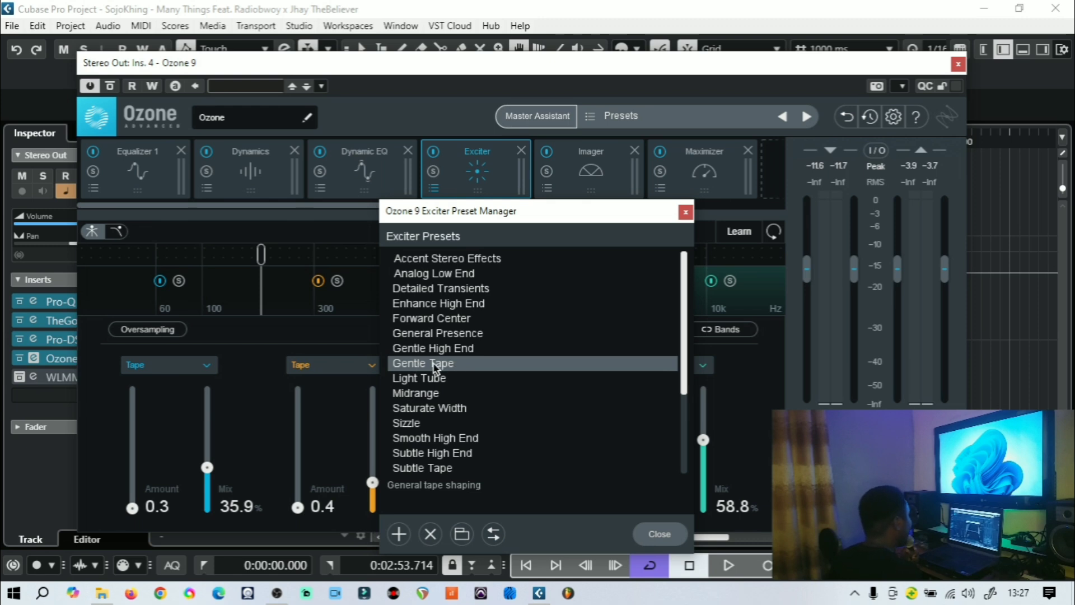
{"action": "left_click", "coordinate": [660, 533]}
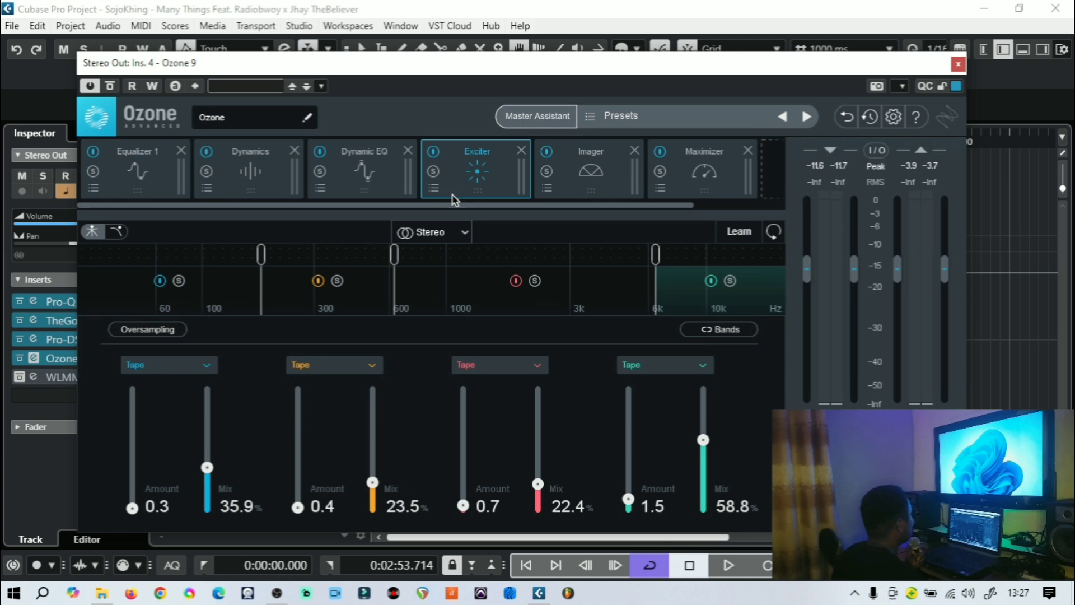
Switch to Ozone's Imager module and browse its preset manager twice, closing it without loading a preset
{"action": "left_click", "coordinate": [587, 188]}
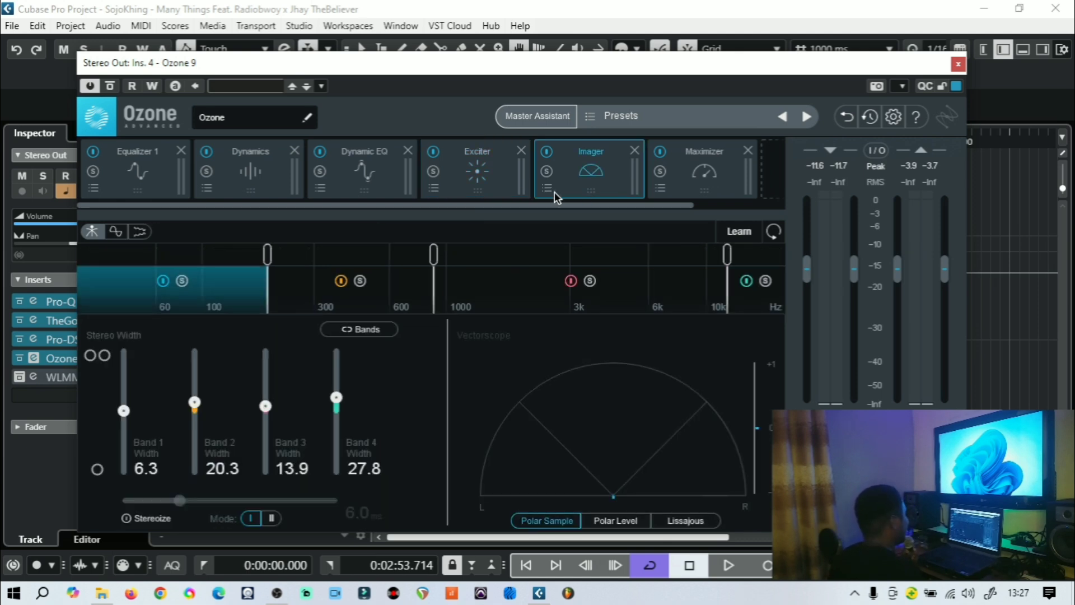
{"action": "left_click", "coordinate": [550, 188]}
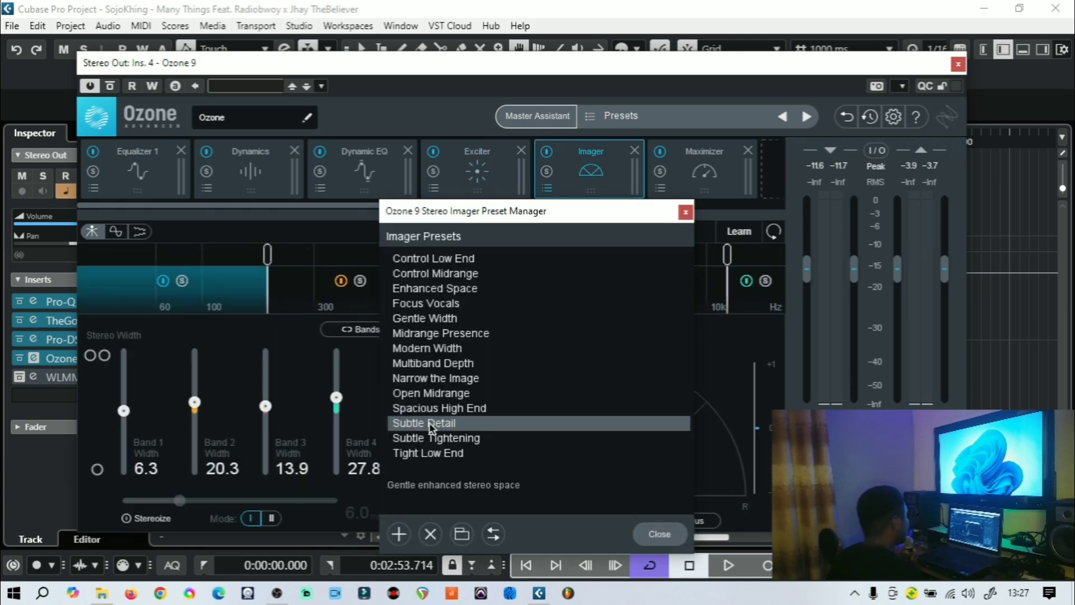
{"action": "left_click_drag", "start_coordinate": [464, 208], "coordinate": [483, 201]}
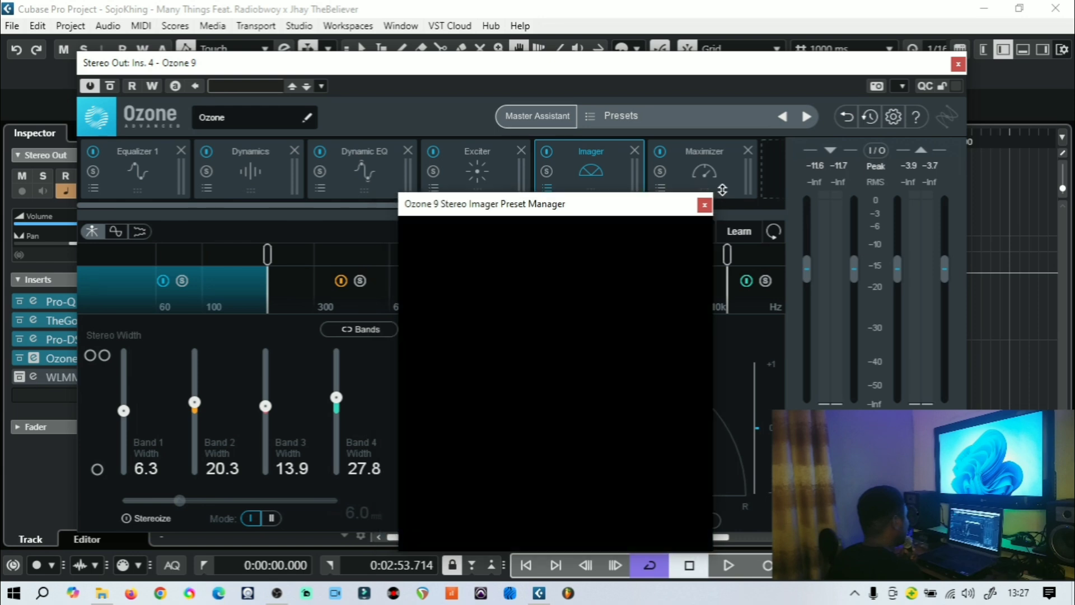
{"action": "left_click", "coordinate": [719, 185]}
{"action": "left_click", "coordinate": [783, 116]}
{"action": "left_click", "coordinate": [549, 188]}
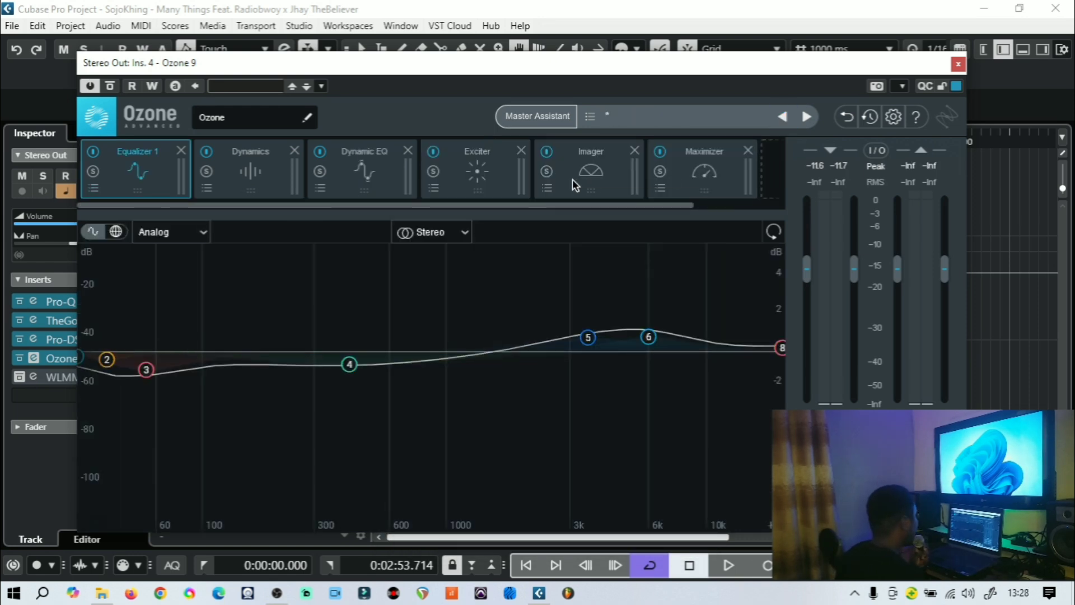
{"action": "left_click", "coordinate": [572, 179]}
{"action": "left_click", "coordinate": [547, 189]}
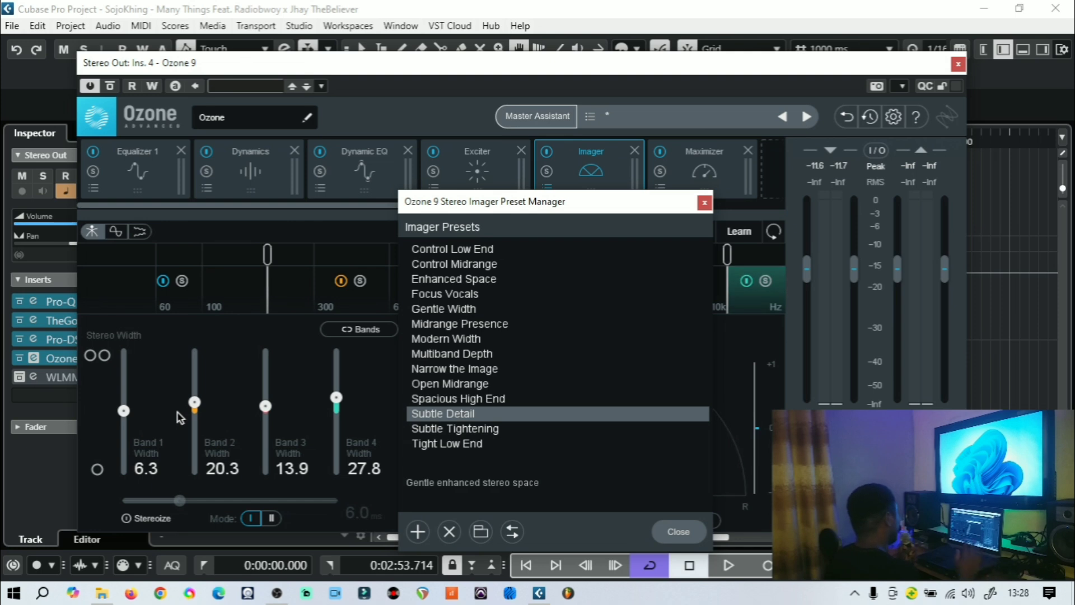
{"action": "left_click", "coordinate": [678, 532]}
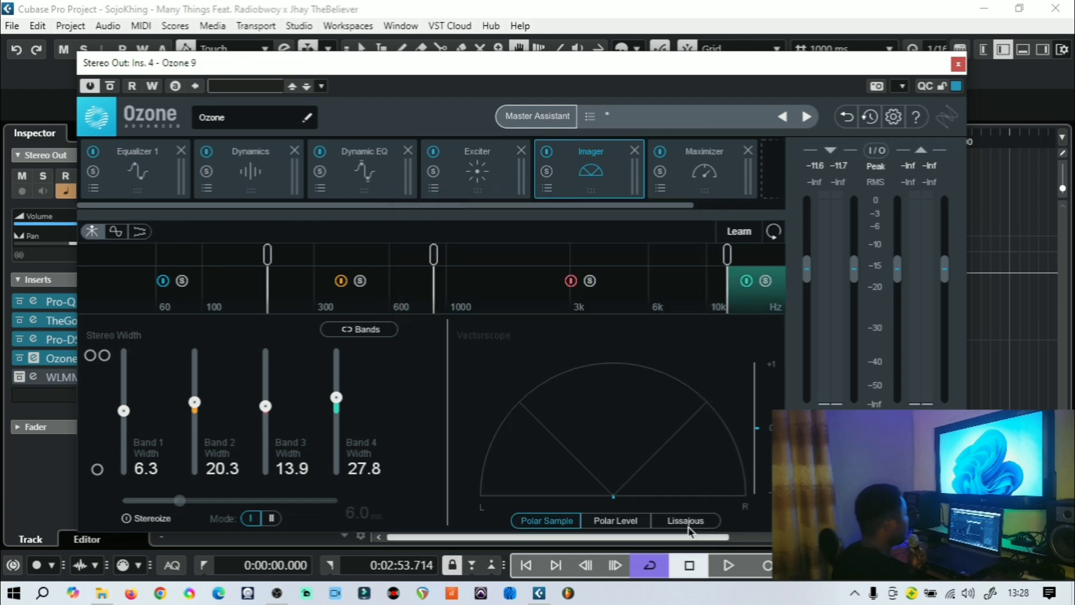
Play the mix while watching the Imager's stereo width bands and vectorscope, repositioning the Ozone window, then stop playback
{"action": "left_click", "coordinate": [692, 176]}
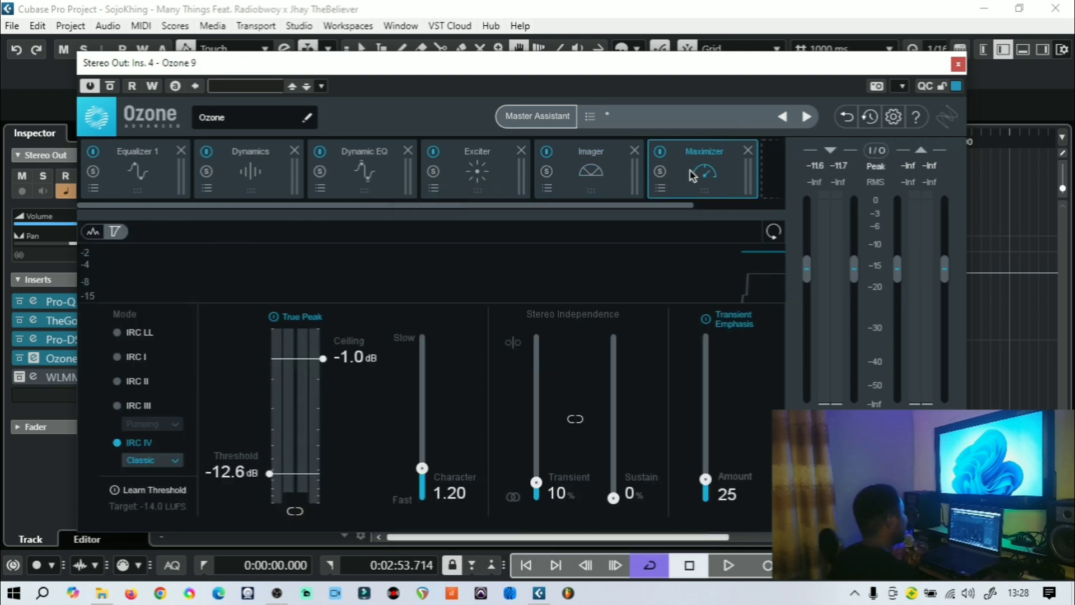
{"action": "left_click", "coordinate": [599, 166]}
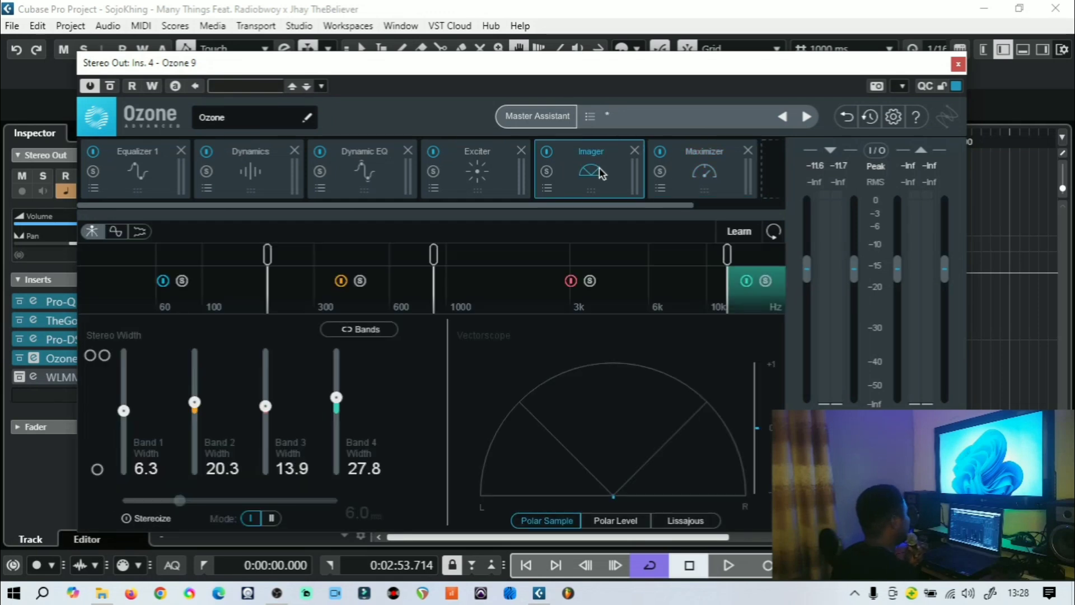
{"action": "left_click", "coordinate": [732, 565]}
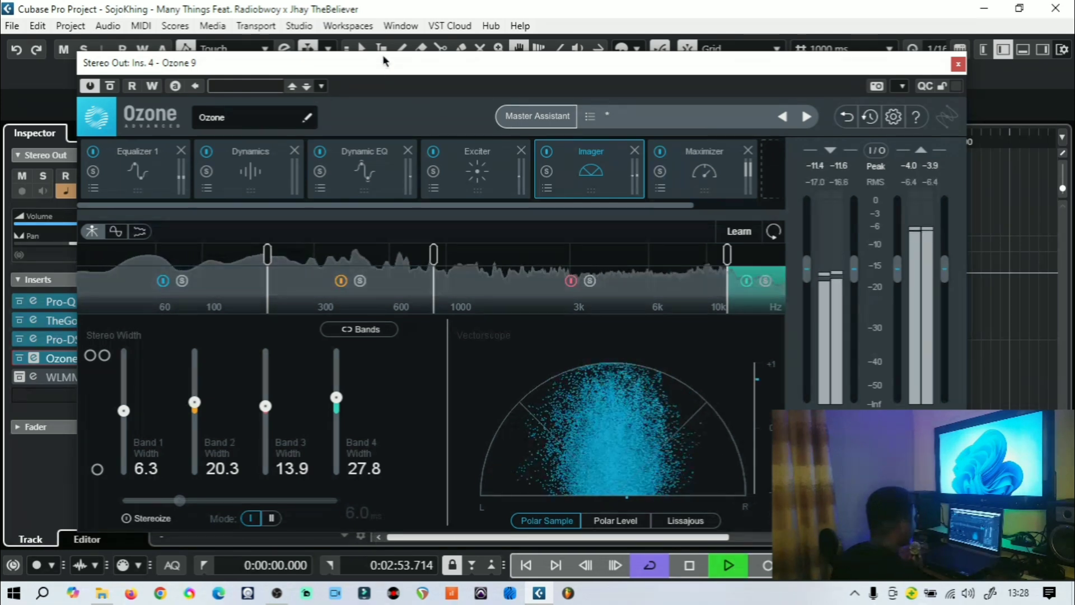
{"action": "left_click_drag", "start_coordinate": [382, 59], "coordinate": [382, 171]}
{"action": "left_click", "coordinate": [531, 139]}
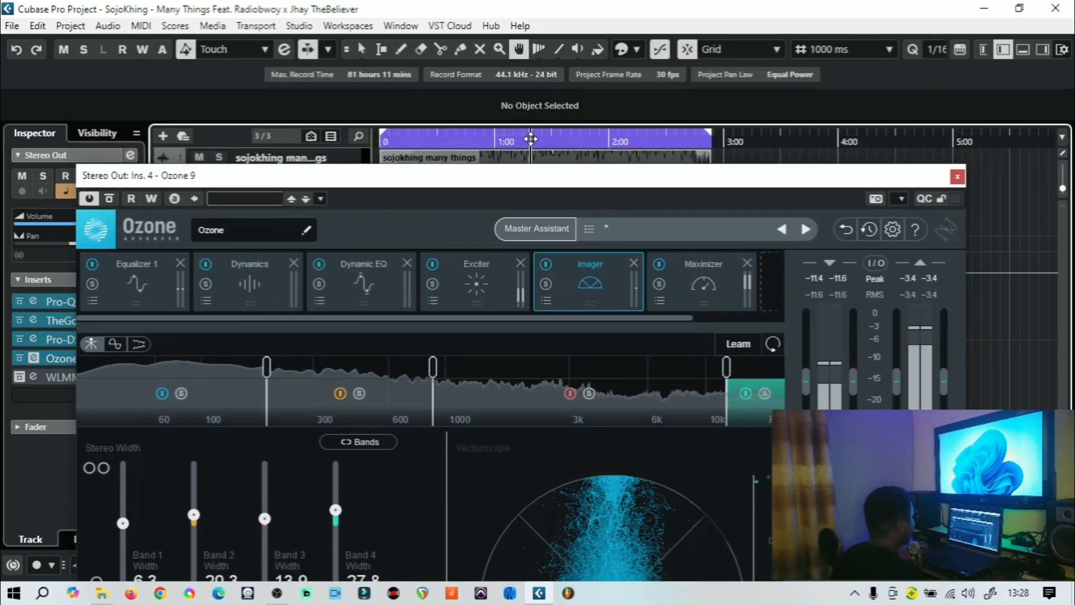
{"action": "left_click_drag", "start_coordinate": [600, 175], "coordinate": [612, 22]}
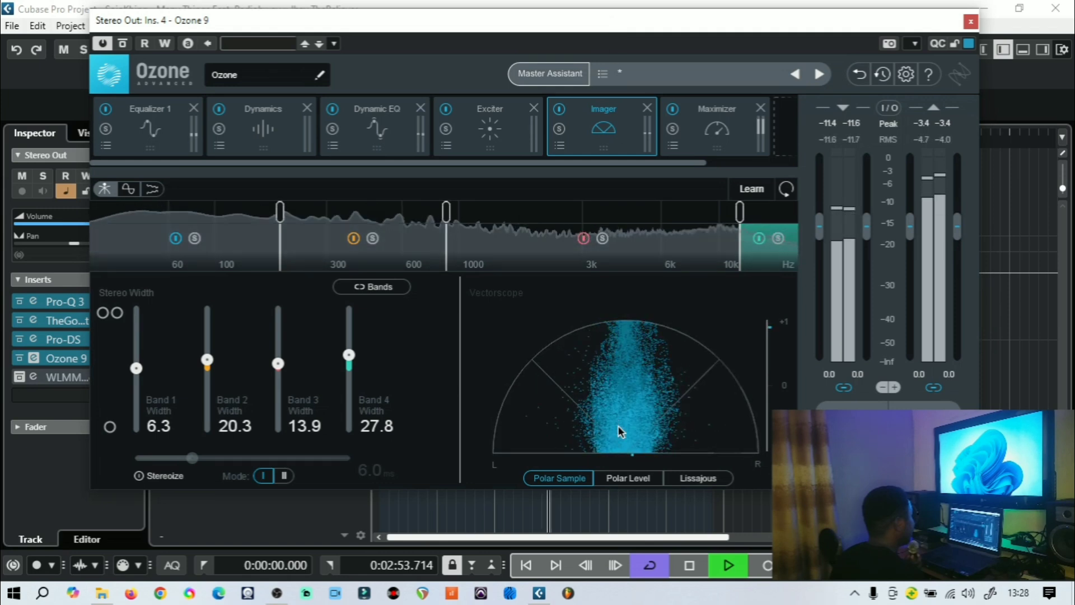
{"action": "left_click", "coordinate": [689, 568]}
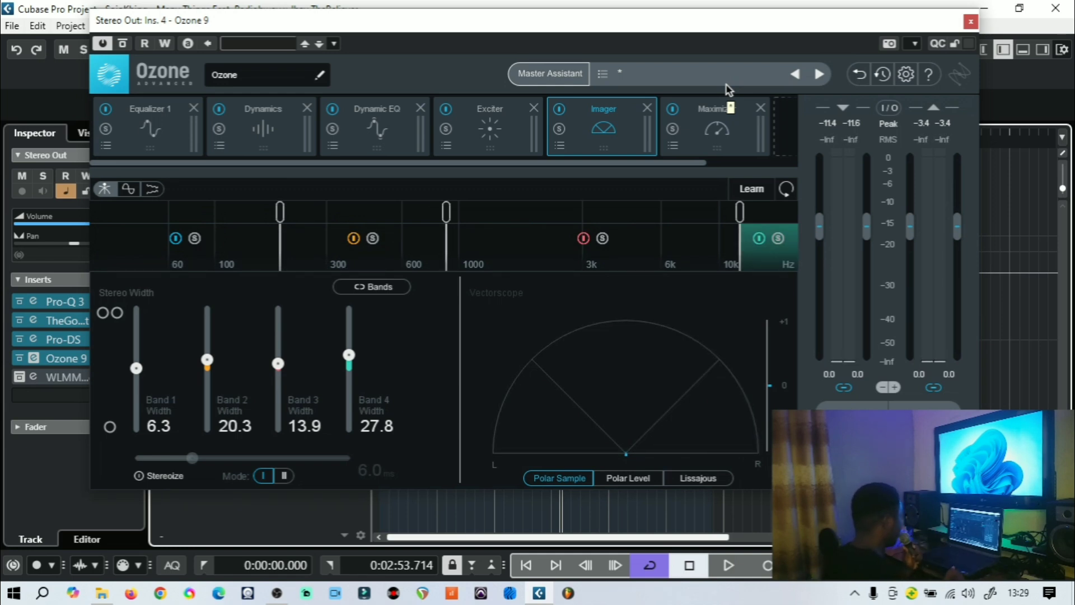
Inspect the Maximizer's threshold, ceiling and dither settings, glance back at the Imager, then close Ozone 9
{"action": "left_click", "coordinate": [718, 132]}
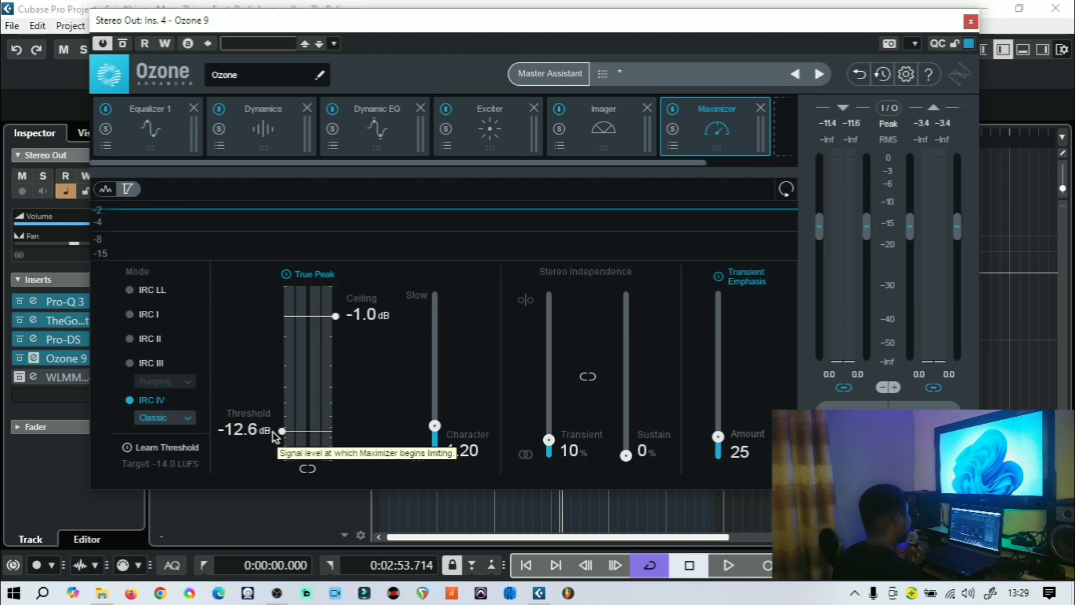
{"action": "left_click", "coordinate": [888, 470]}
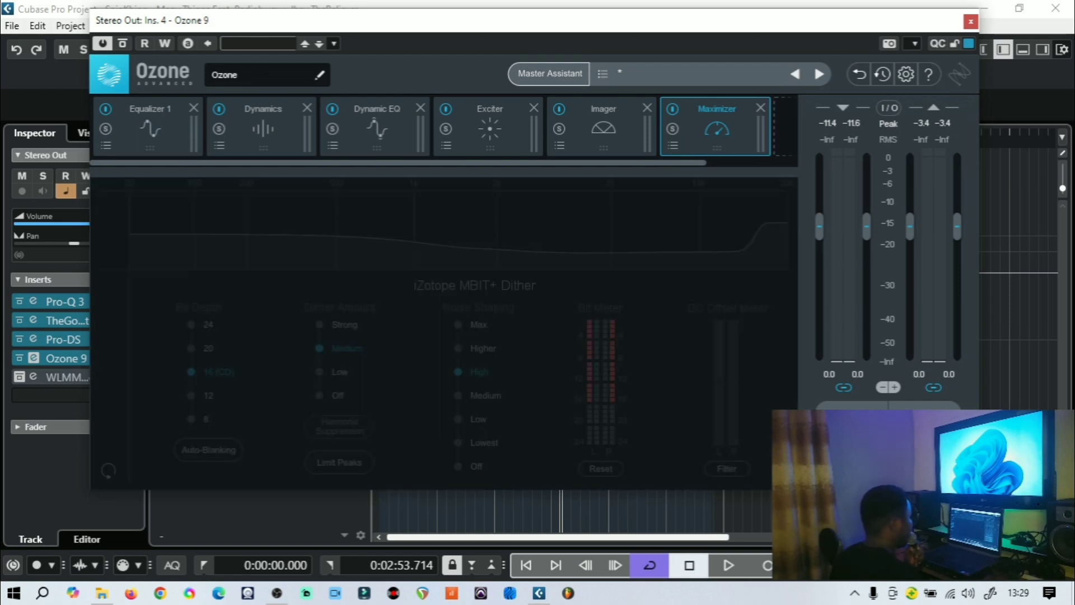
{"action": "left_click", "coordinate": [609, 119]}
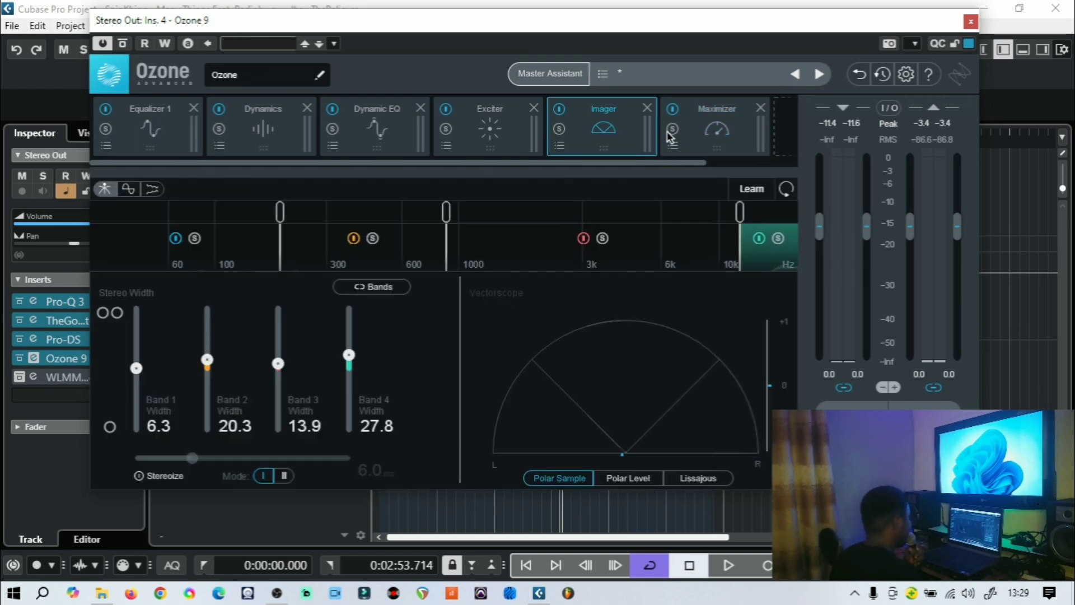
{"action": "left_click", "coordinate": [680, 126]}
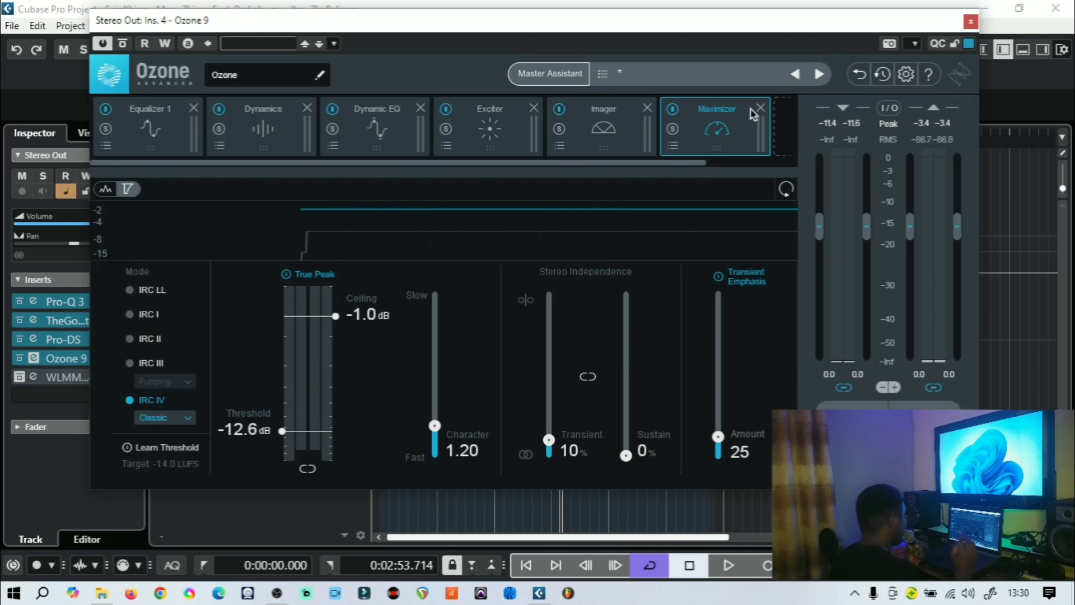
{"action": "left_click", "coordinate": [971, 23]}
Open the WLM Meter insert on Stereo Out and reset its loudness readings
{"action": "left_click", "coordinate": [454, 137]}
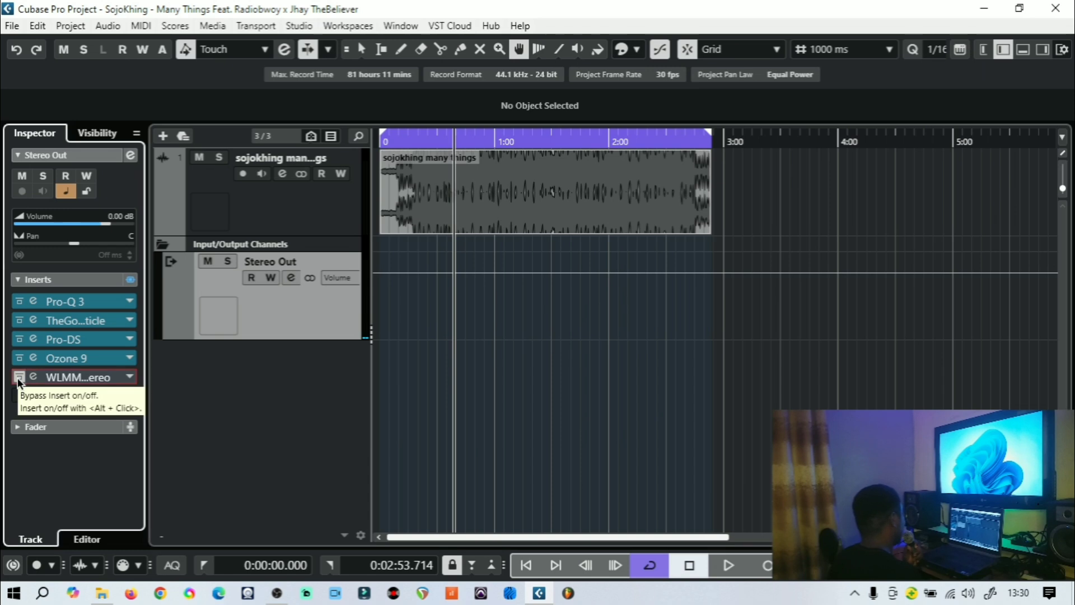
{"action": "left_click", "coordinate": [34, 377]}
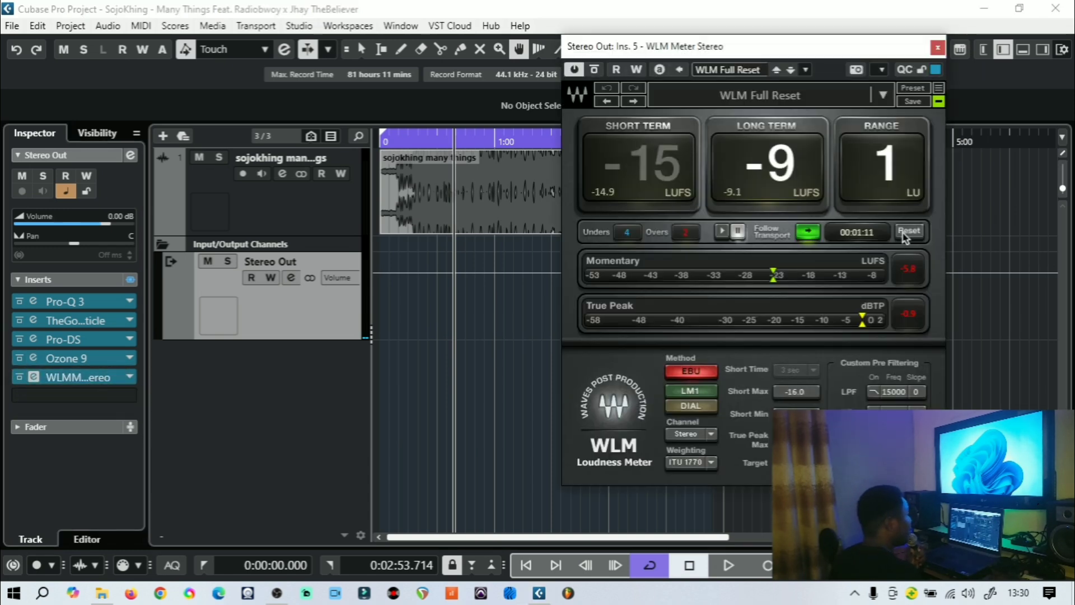
{"action": "left_click", "coordinate": [907, 231]}
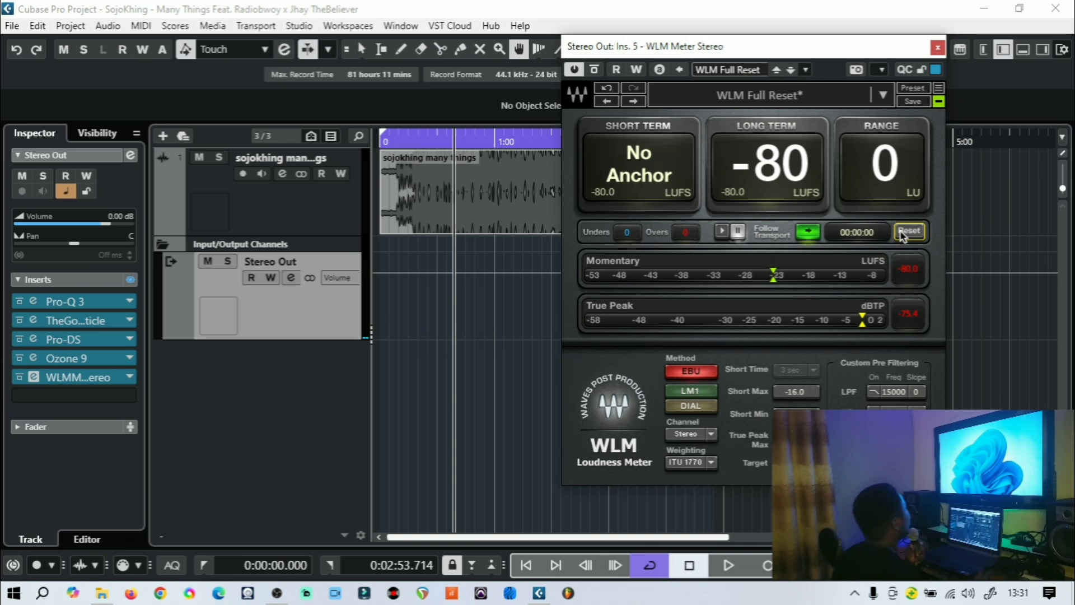
Play the mix while monitoring short-term, long-term loudness and true peak in WLM Meter, then stop playback
{"action": "left_click", "coordinate": [722, 567]}
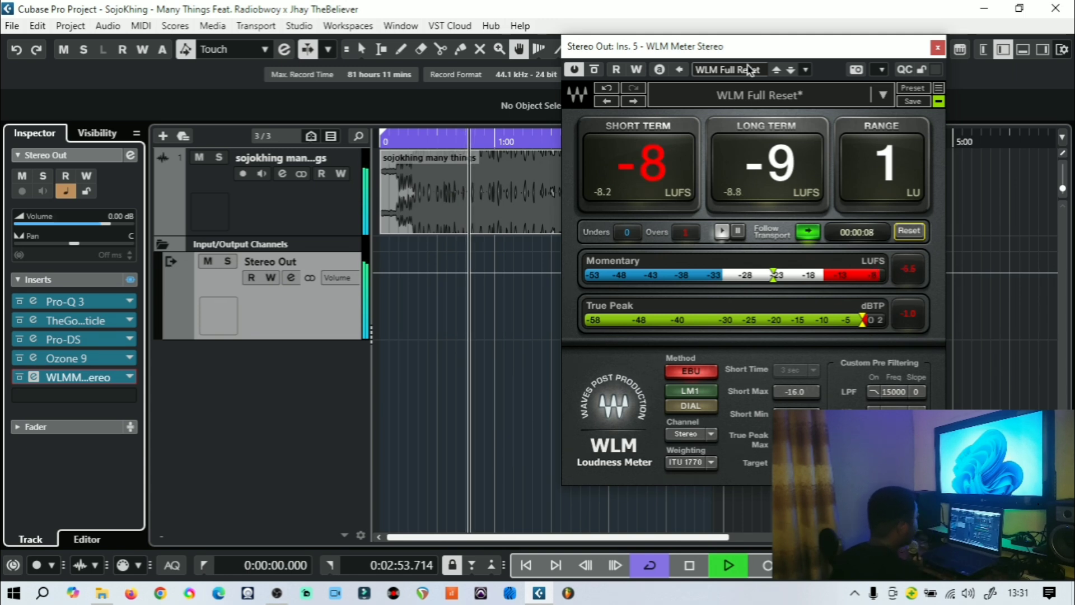
{"action": "left_click_drag", "start_coordinate": [735, 55], "coordinate": [536, 73]}
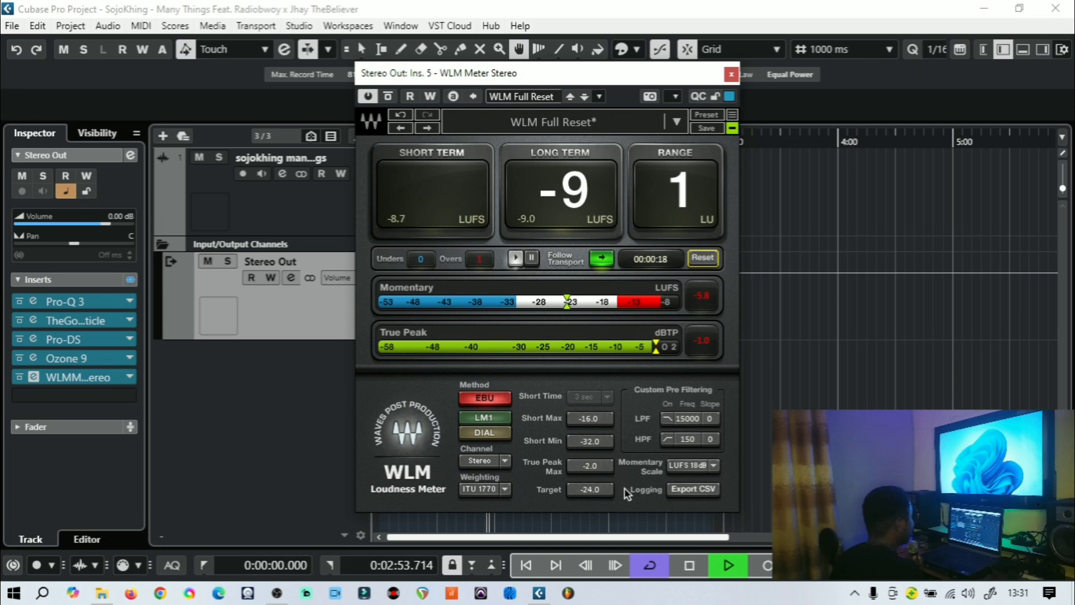
{"action": "left_click", "coordinate": [693, 560]}
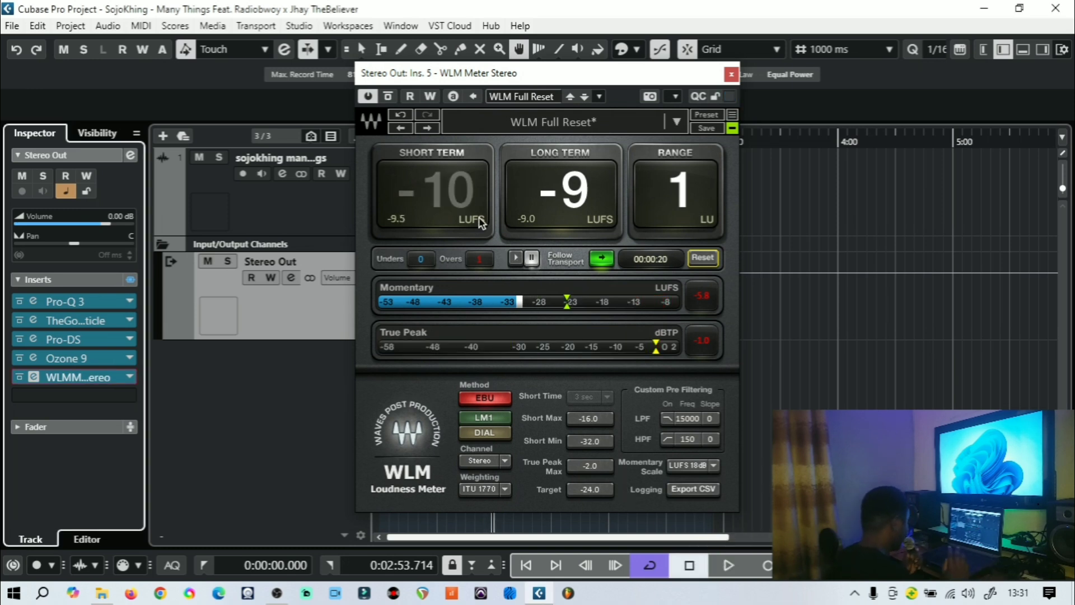